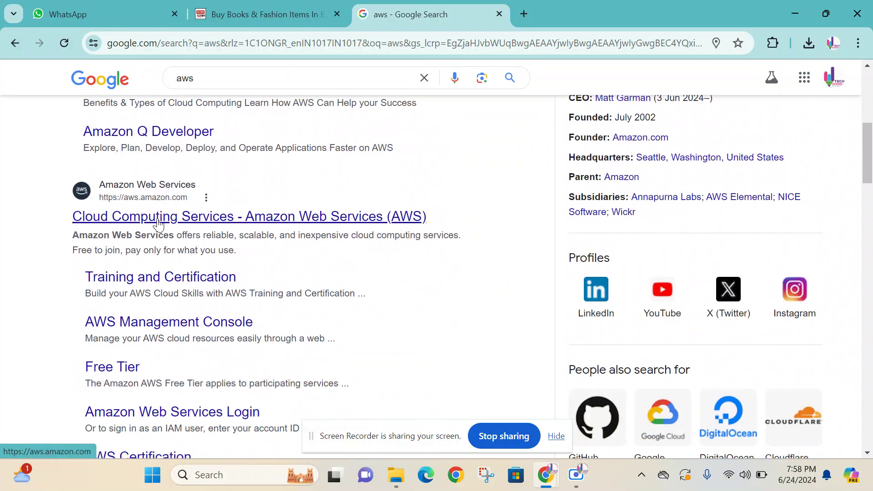
- Open the official Amazon Web Services (AWS) site from the Google results for 'aws'
{"action": "left_click", "coordinate": [157, 224]}
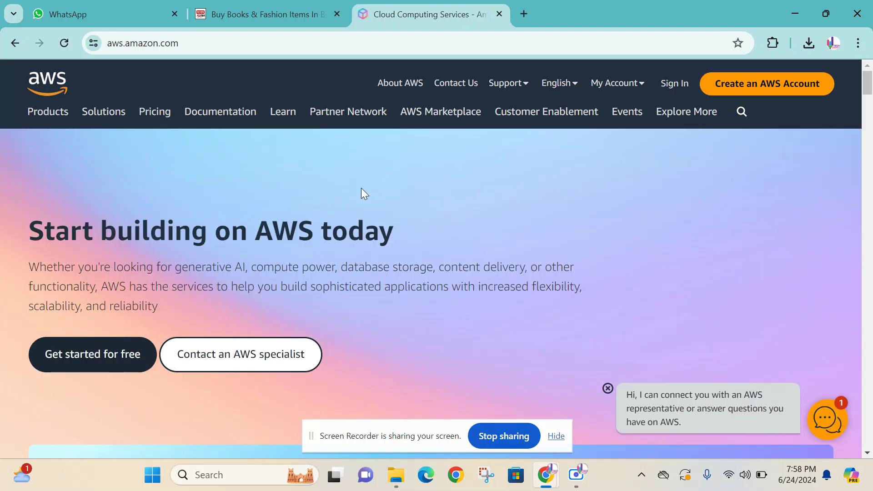
- Sign in to the AWS console as root user with the account e-mail and password
{"action": "left_click", "coordinate": [675, 87]}
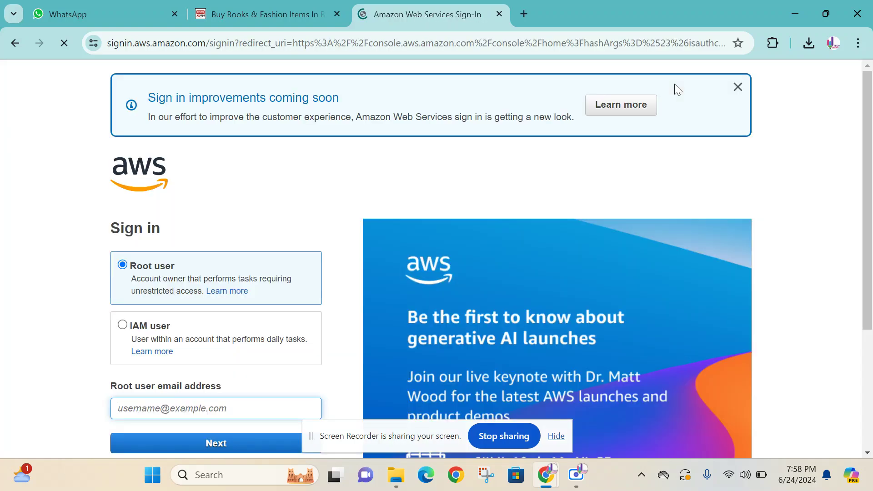
{"action": "scroll", "coordinate": [246, 220], "scroll_direction": "down", "scroll_amount": 3}
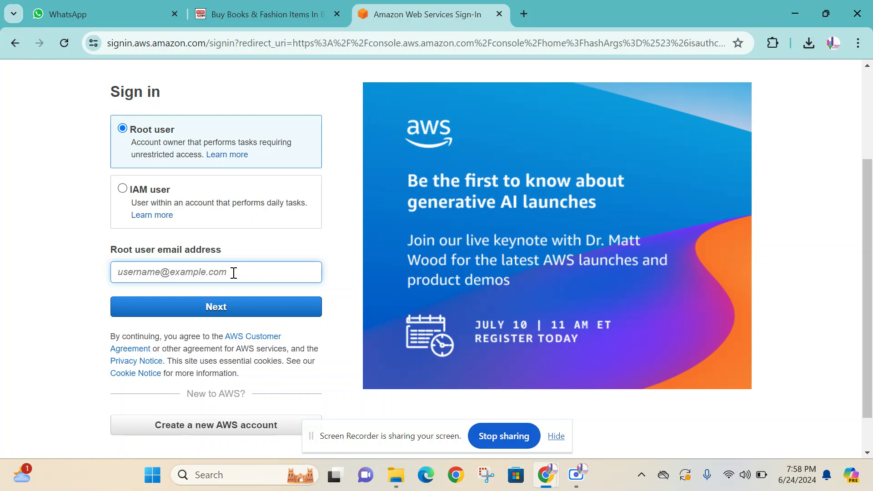
{"action": "scroll", "coordinate": [234, 272], "scroll_direction": "up", "scroll_amount": 2}
{"action": "scroll", "coordinate": [234, 272], "scroll_direction": "down", "scroll_amount": 2}
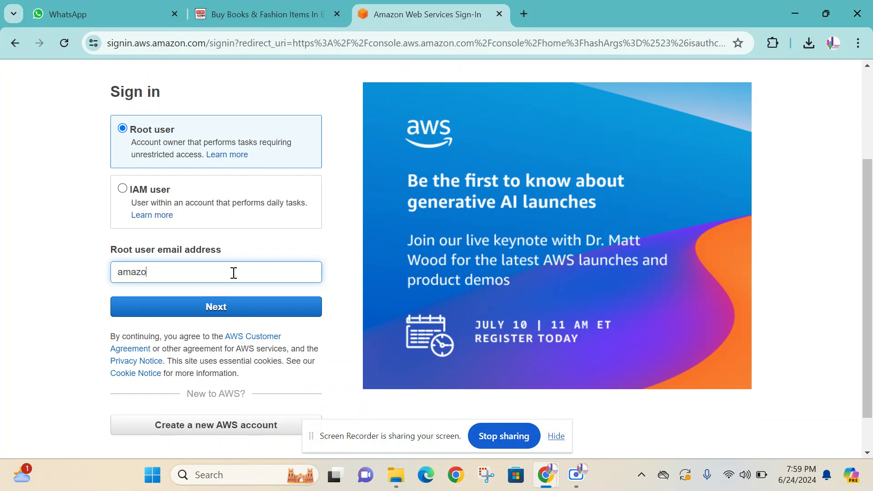
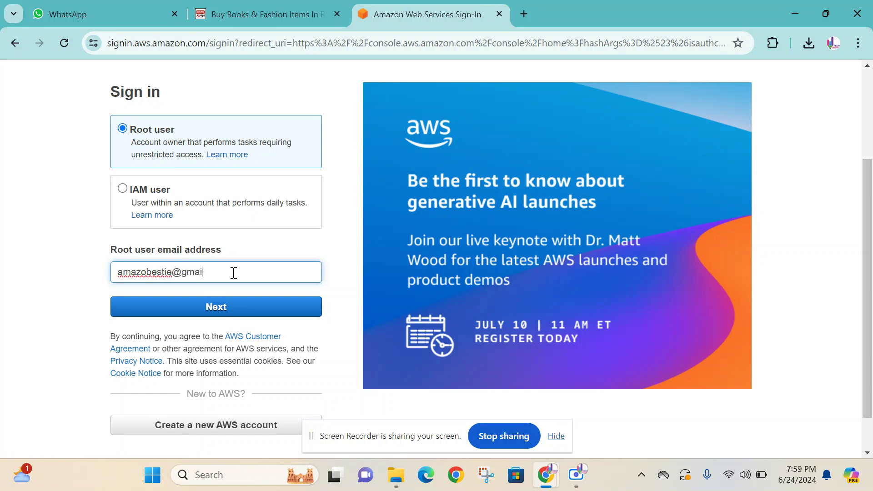
{"action": "left_click", "coordinate": [240, 313]}
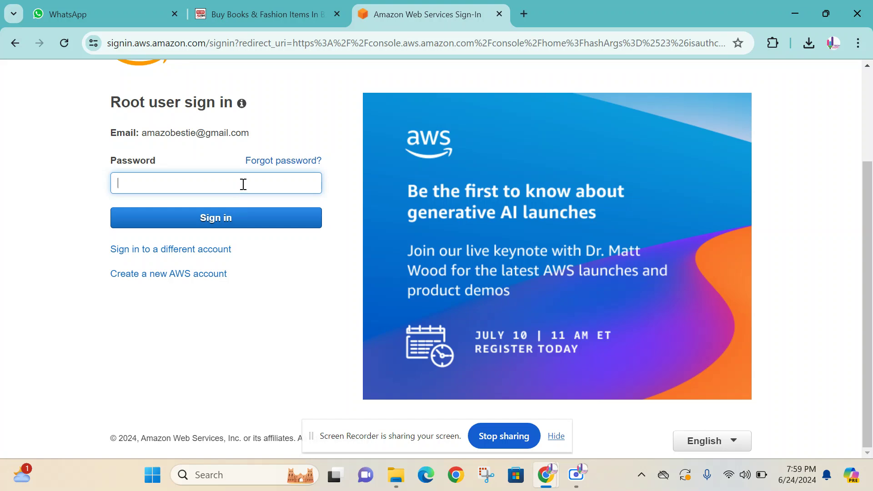
{"action": "type", "text": "•"}
{"action": "left_click", "coordinate": [234, 226]}
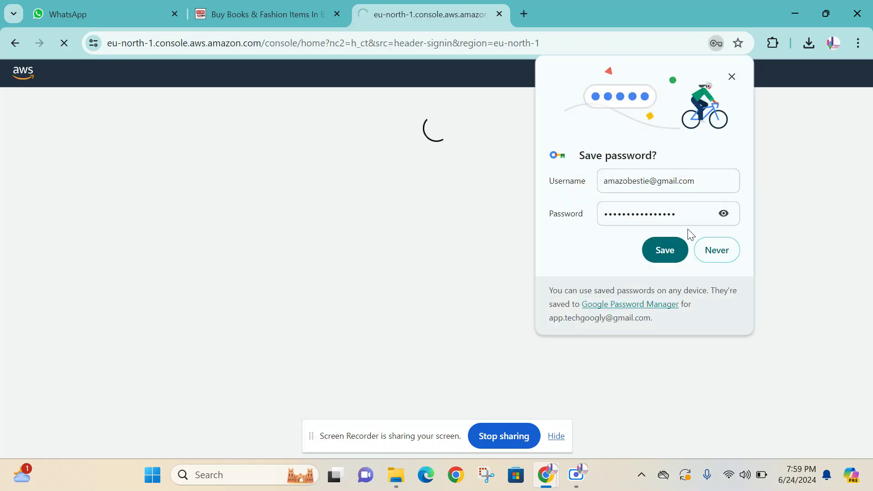
- Dismiss the save-password prompt and switch the region from Stockholm to Asia Pacific (Mumbai)
{"action": "left_click", "coordinate": [732, 78]}
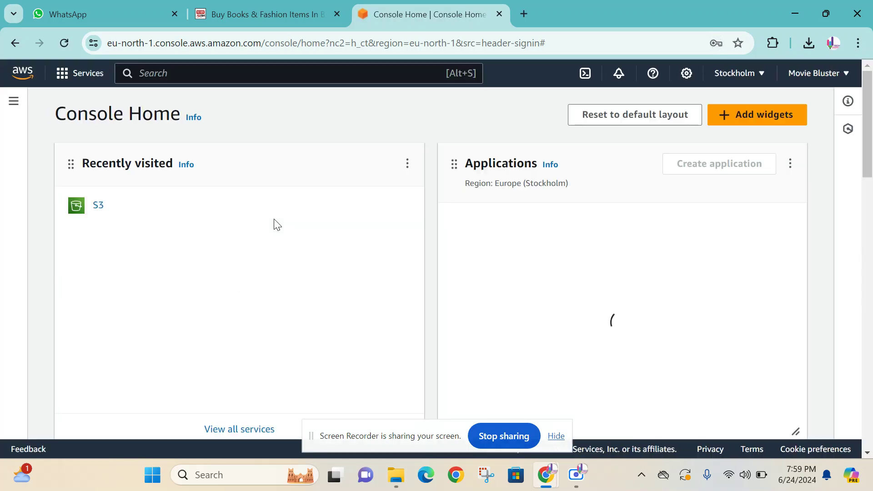
{"action": "scroll", "coordinate": [319, 247], "scroll_direction": "down", "scroll_amount": 2}
{"action": "scroll", "coordinate": [319, 245], "scroll_direction": "up", "scroll_amount": 2}
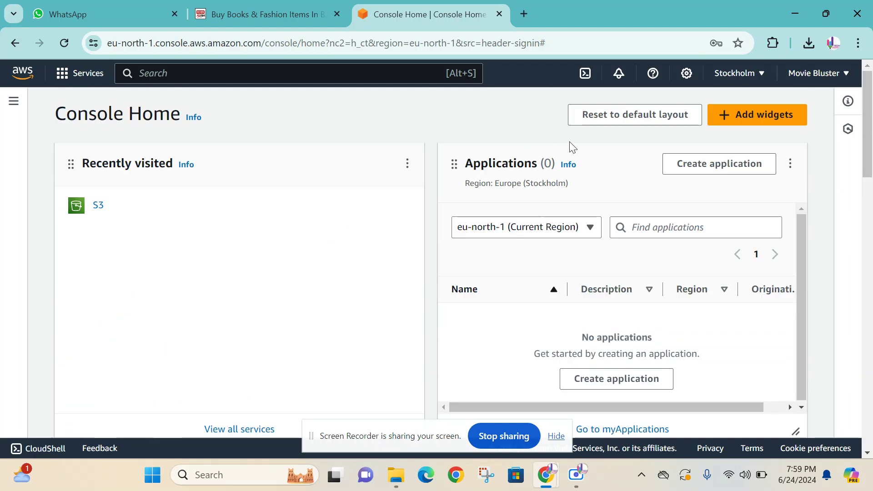
{"action": "left_click", "coordinate": [756, 78]}
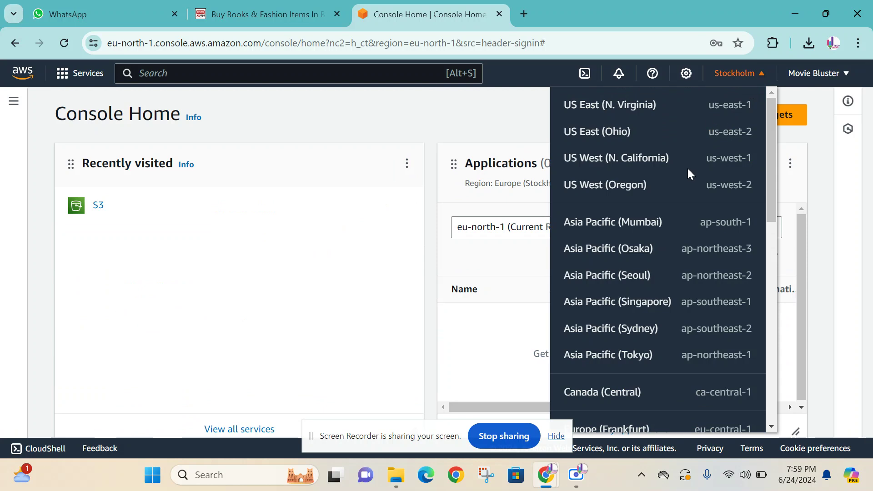
{"action": "scroll", "coordinate": [688, 171], "scroll_direction": "down", "scroll_amount": 4}
{"action": "scroll", "coordinate": [657, 238], "scroll_direction": "up", "scroll_amount": 4}
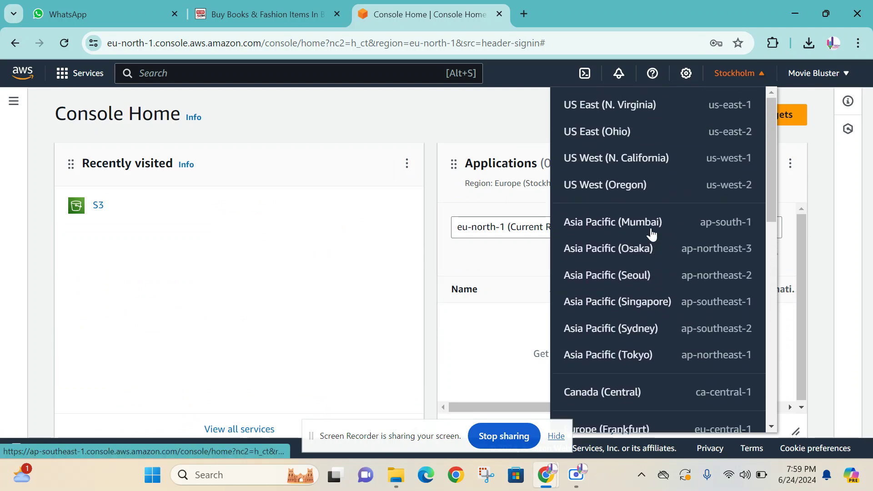
{"action": "left_click", "coordinate": [649, 221]}
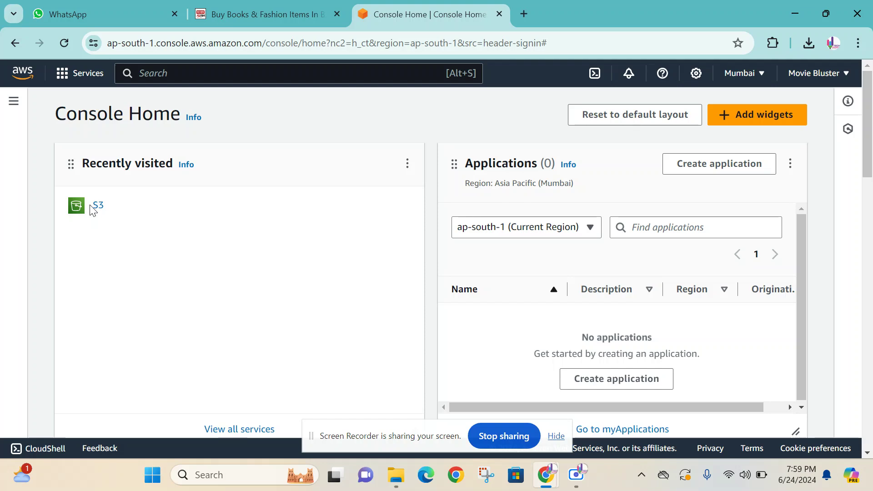
- Open S3 via search and start a new bucket named 'moviebluster'
{"action": "left_click", "coordinate": [177, 75]}
{"action": "type", "text": "s3"}
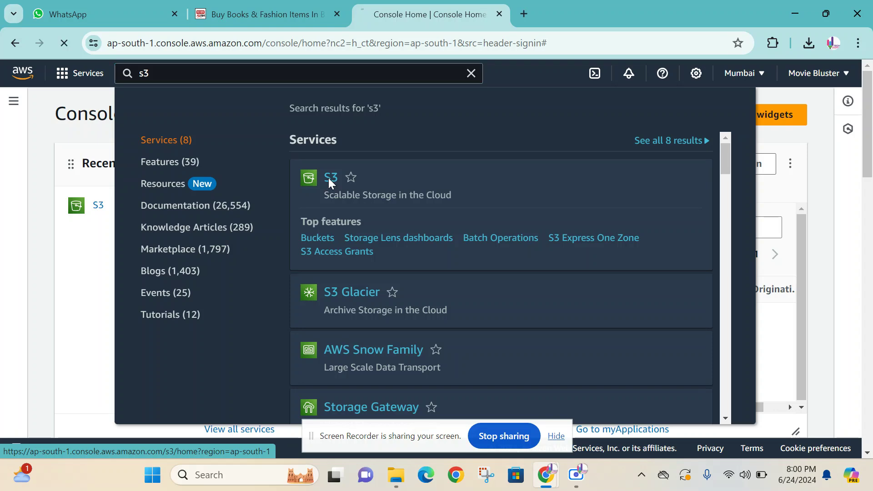
{"action": "left_click", "coordinate": [329, 179]}
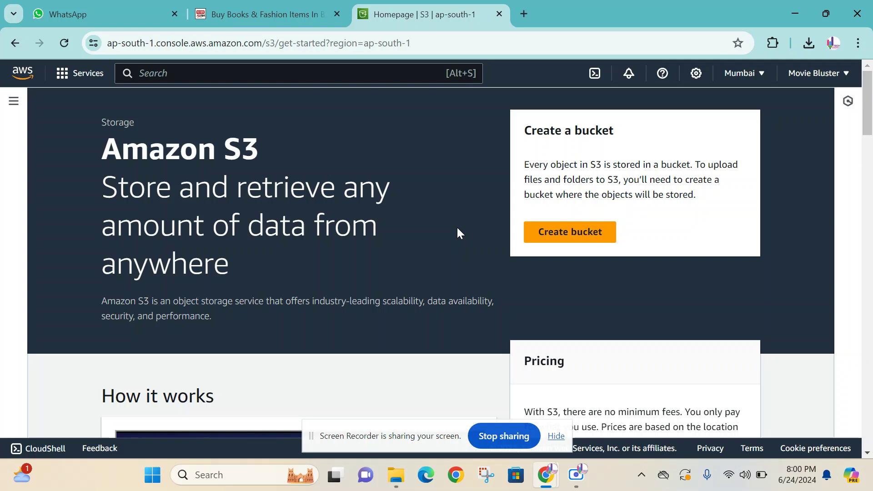
{"action": "left_click", "coordinate": [544, 232]}
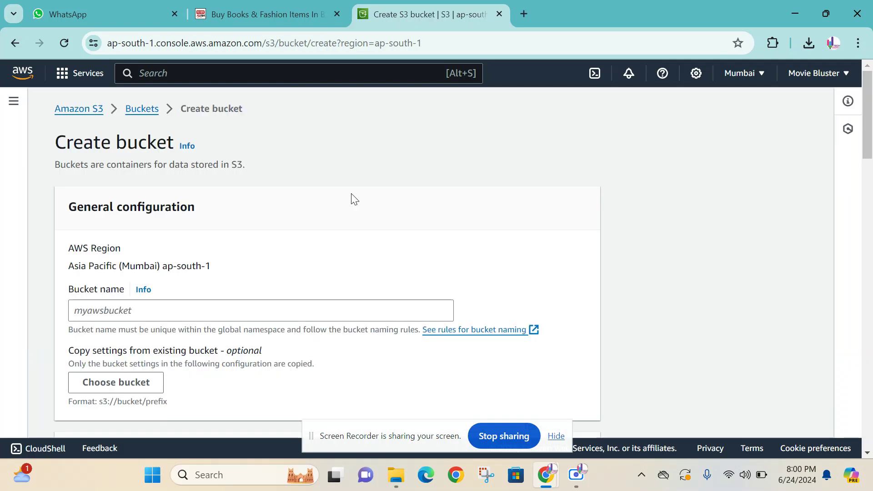
{"action": "scroll", "coordinate": [351, 197], "scroll_direction": "down", "scroll_amount": 2}
{"action": "left_click", "coordinate": [154, 244]}
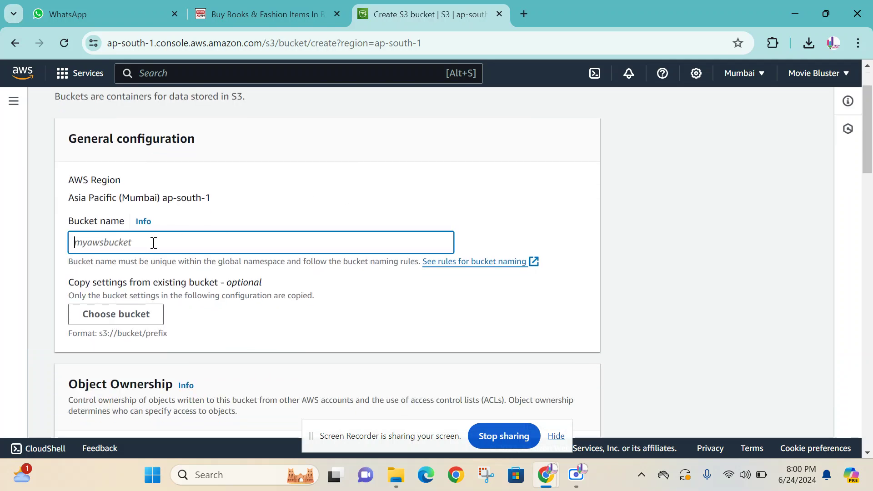
{"action": "type", "text": "movie"}
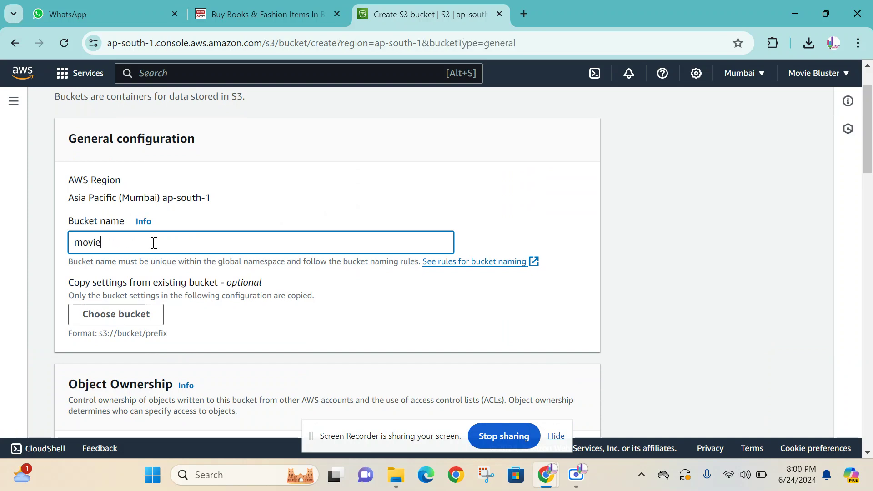
{"action": "type", "text": "bluster"}
{"action": "left_click", "coordinate": [343, 191]}
- Turn off Block all public access and acknowledge the bucket may become public
{"action": "scroll", "coordinate": [343, 191], "scroll_direction": "down", "scroll_amount": 5}
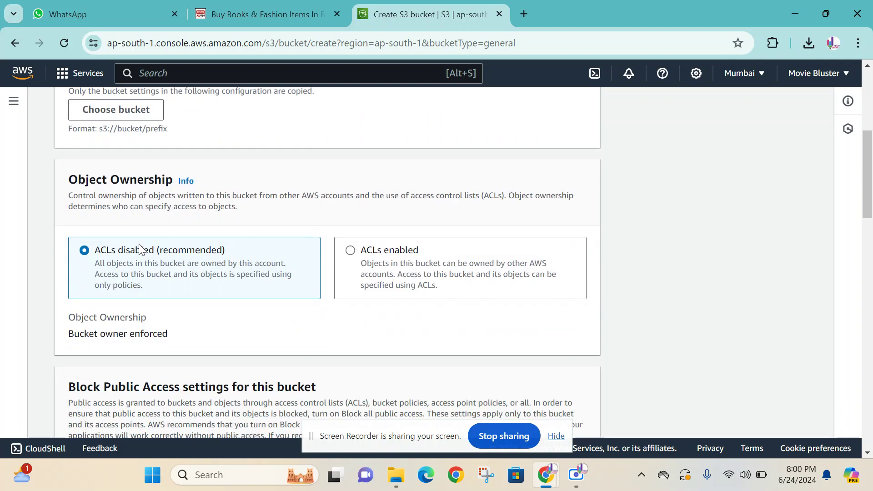
{"action": "scroll", "coordinate": [342, 214], "scroll_direction": "down", "scroll_amount": 6}
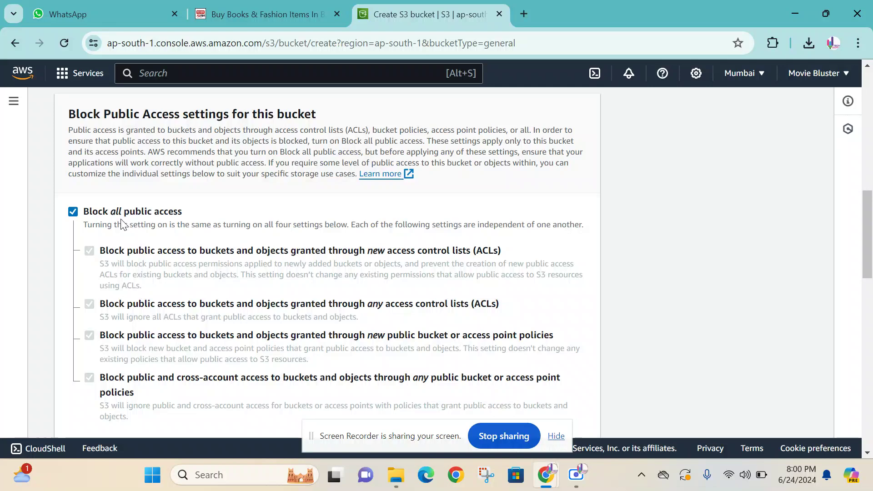
{"action": "left_click", "coordinate": [73, 211]}
{"action": "scroll", "coordinate": [229, 211], "scroll_direction": "down", "scroll_amount": 3}
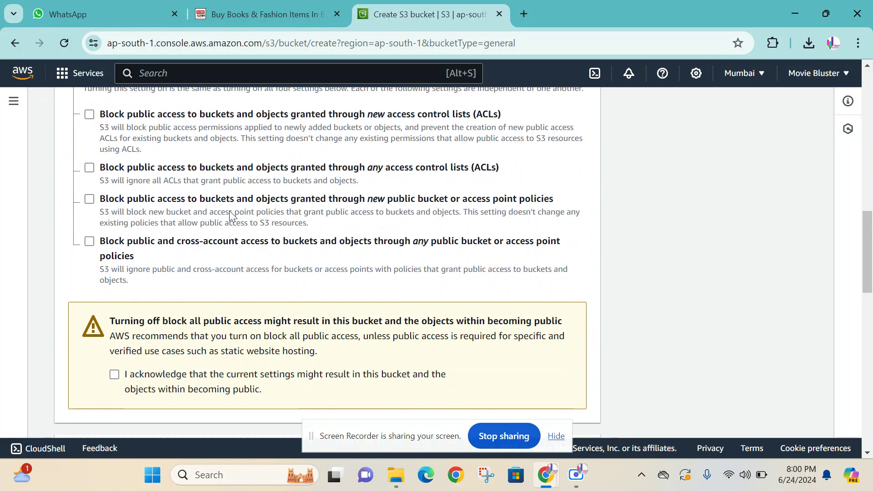
{"action": "scroll", "coordinate": [229, 211], "scroll_direction": "down", "scroll_amount": 3}
{"action": "left_click", "coordinate": [123, 236]}
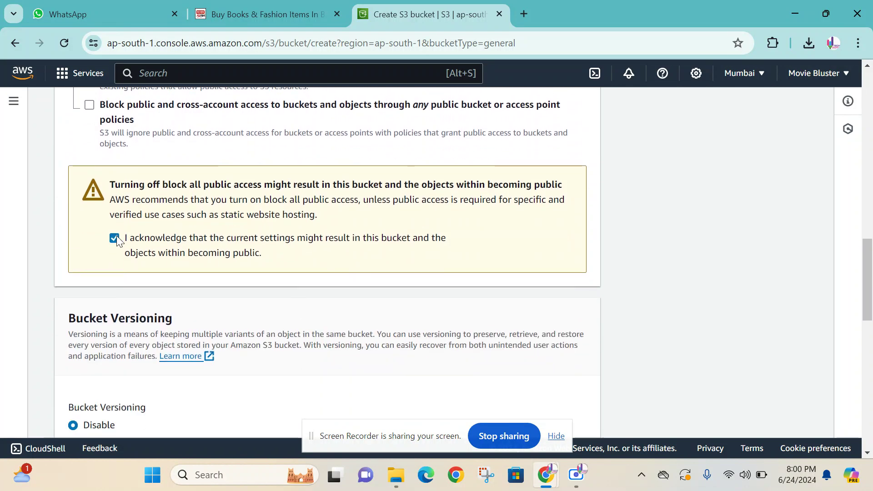
{"action": "scroll", "coordinate": [383, 248], "scroll_direction": "up", "scroll_amount": 3}
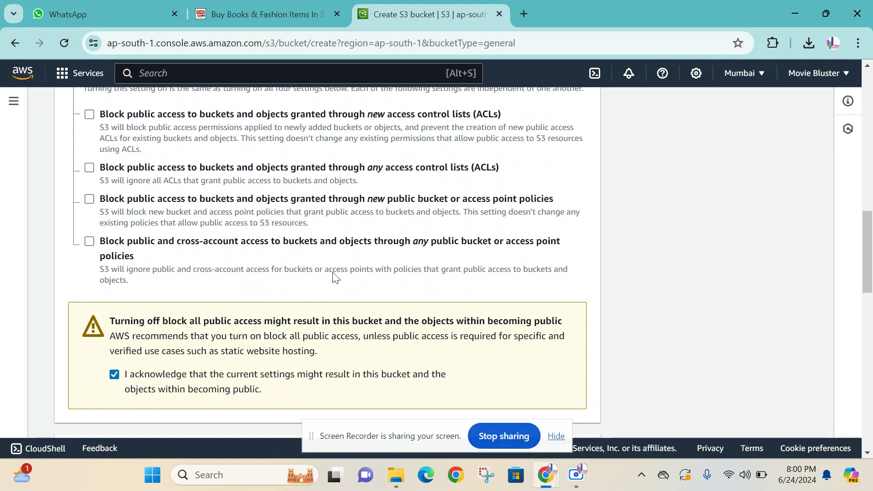
{"action": "scroll", "coordinate": [336, 278], "scroll_direction": "up", "scroll_amount": 2}
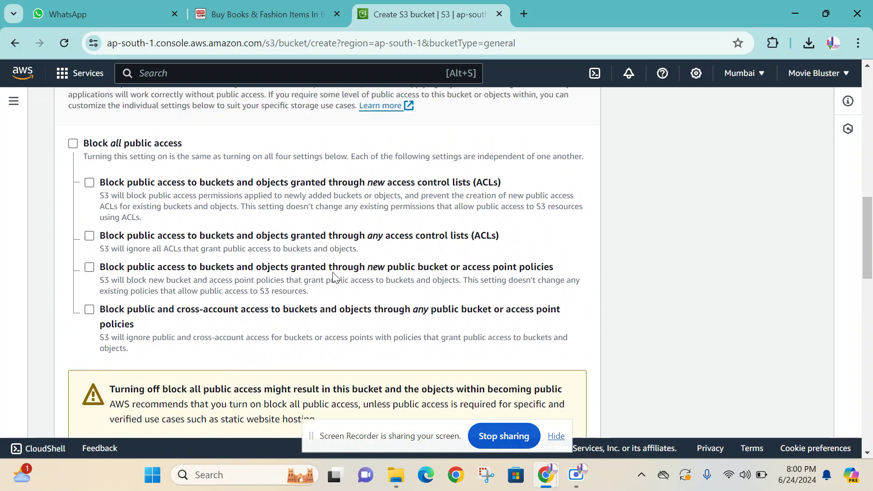
{"action": "scroll", "coordinate": [333, 273], "scroll_direction": "down", "scroll_amount": 15}
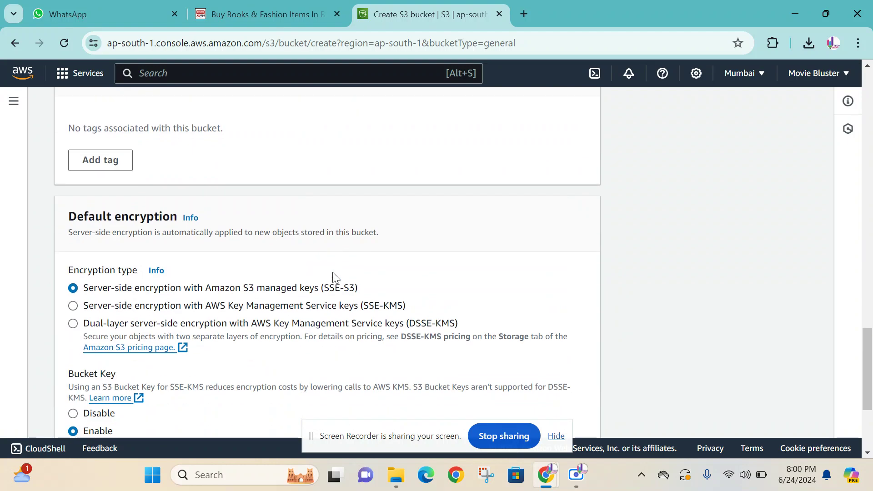
- Create the moviebluster bucket, then go back to S3 and open the empty bucket
{"action": "left_click", "coordinate": [584, 419]}
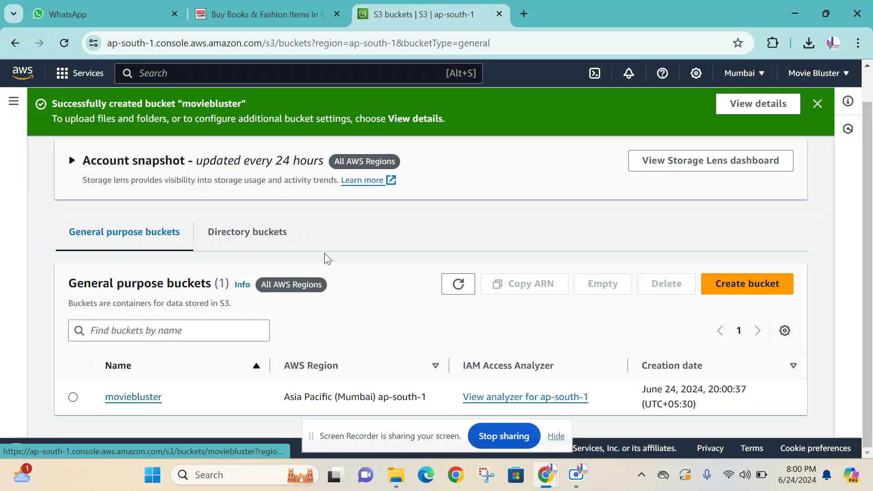
{"action": "left_click", "coordinate": [91, 73]}
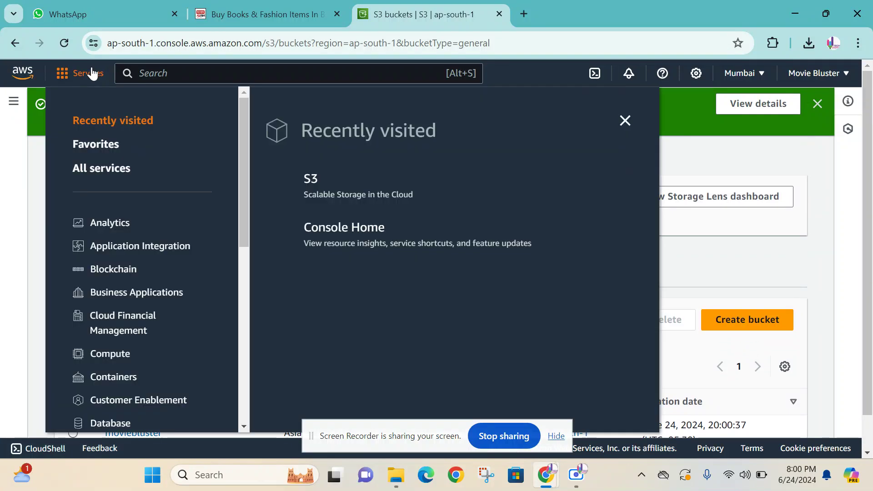
{"action": "left_click", "coordinate": [23, 72]}
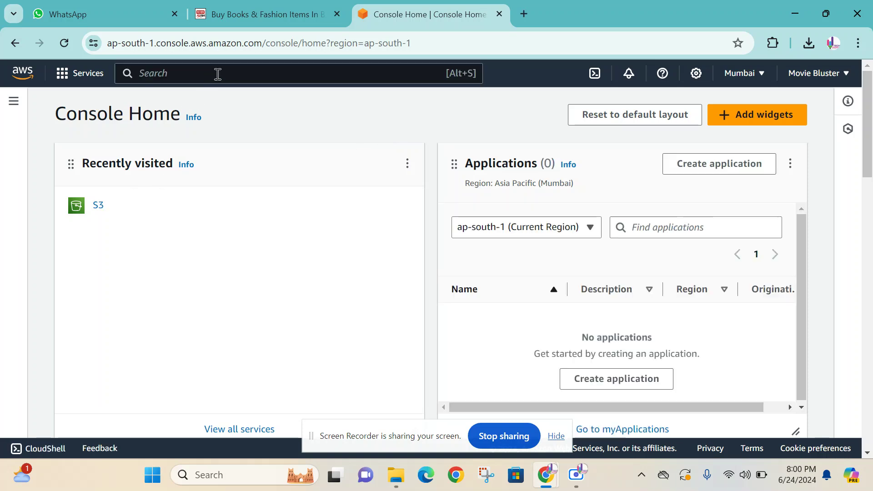
{"action": "left_click", "coordinate": [99, 207]}
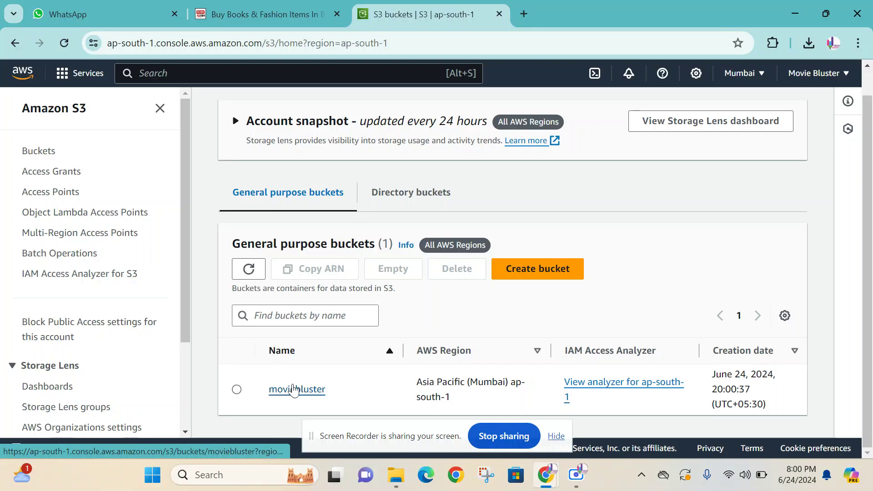
{"action": "left_click", "coordinate": [309, 391]}
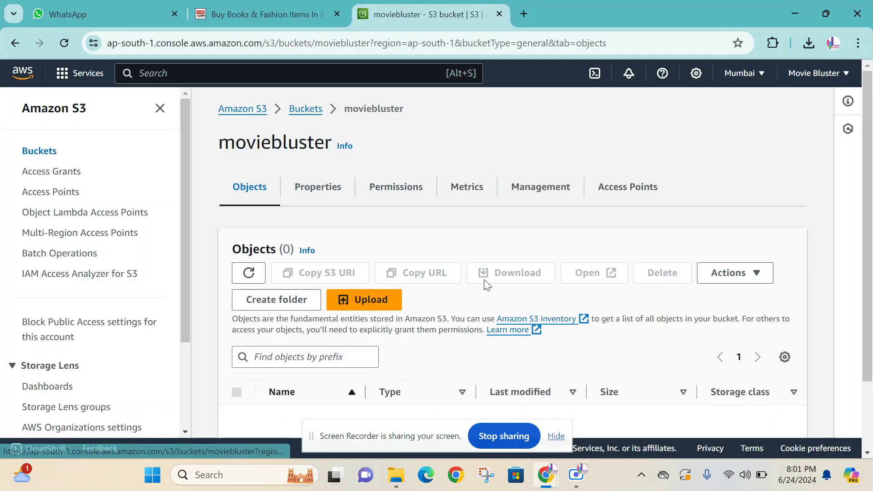
{"action": "scroll", "coordinate": [484, 279], "scroll_direction": "down", "scroll_amount": 1}
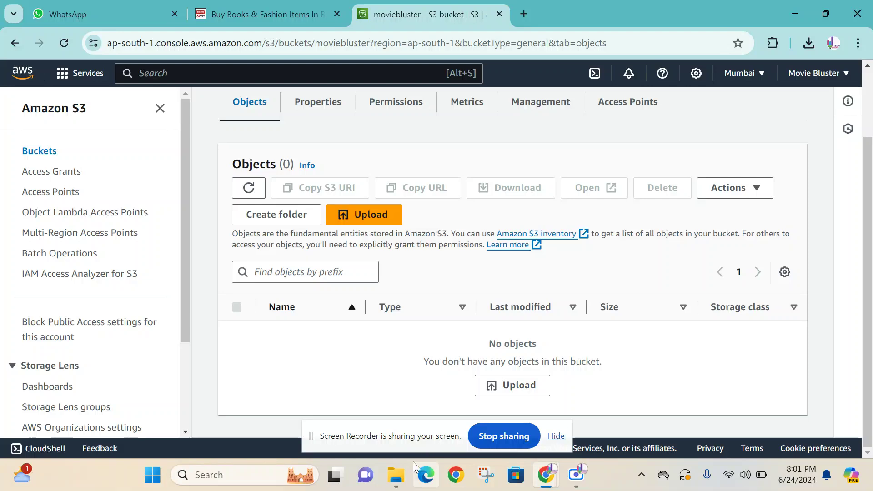
- In File Explorer's Downloads, find and select the 1.04 GB Baaji_2024 season video
{"action": "left_click", "coordinate": [397, 475]}
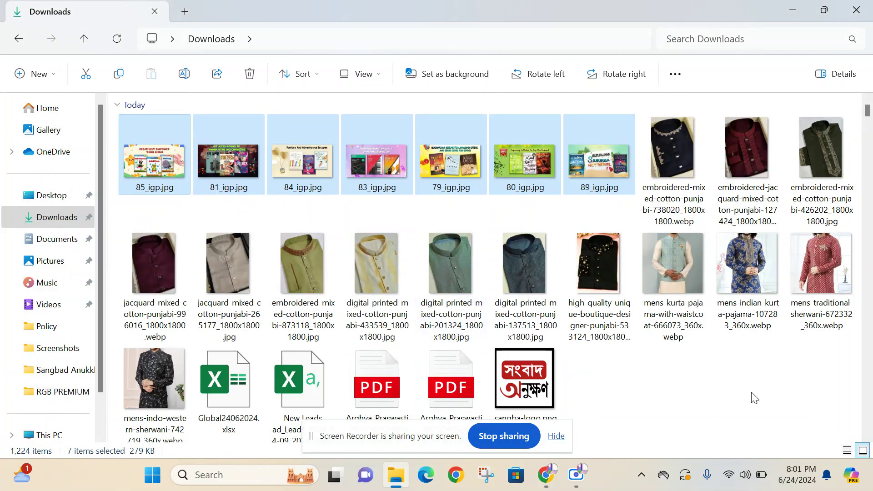
{"action": "left_click", "coordinate": [760, 398]}
{"action": "scroll", "coordinate": [760, 398], "scroll_direction": "down", "scroll_amount": 10}
{"action": "scroll", "coordinate": [755, 398], "scroll_direction": "up", "scroll_amount": 5}
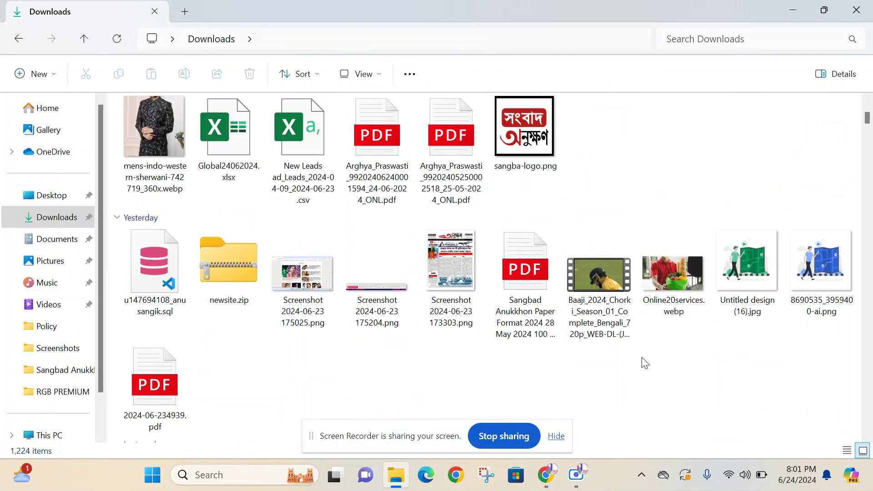
{"action": "scroll", "coordinate": [642, 357], "scroll_direction": "down", "scroll_amount": 5}
{"action": "scroll", "coordinate": [643, 357], "scroll_direction": "down", "scroll_amount": 5}
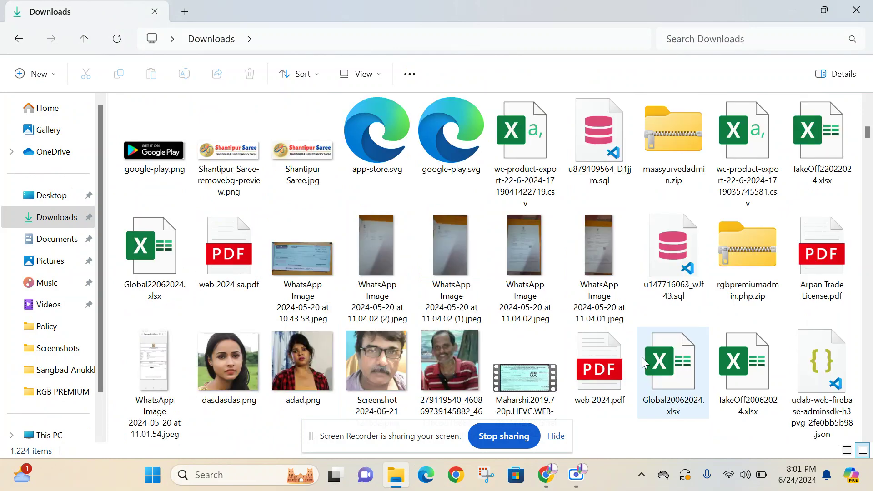
{"action": "scroll", "coordinate": [642, 356], "scroll_direction": "down", "scroll_amount": 5}
{"action": "scroll", "coordinate": [645, 362], "scroll_direction": "down", "scroll_amount": 5}
{"action": "scroll", "coordinate": [645, 362], "scroll_direction": "up", "scroll_amount": 20}
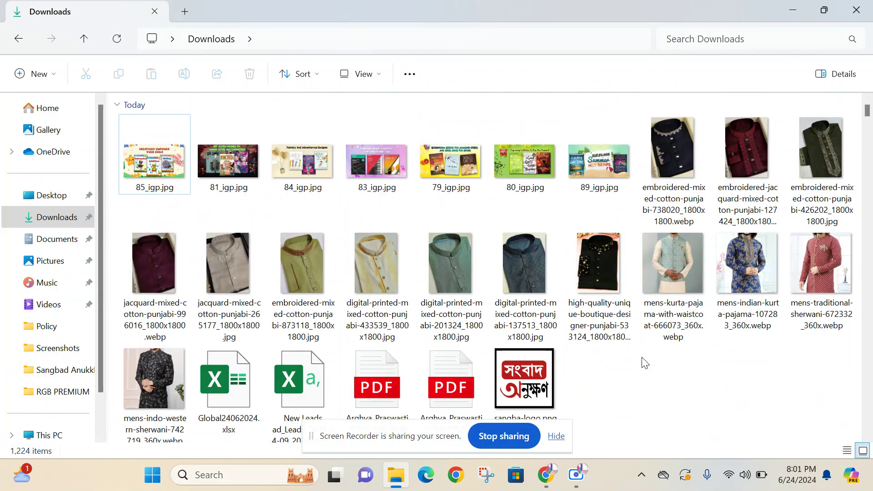
{"action": "scroll", "coordinate": [643, 361], "scroll_direction": "down", "scroll_amount": 6}
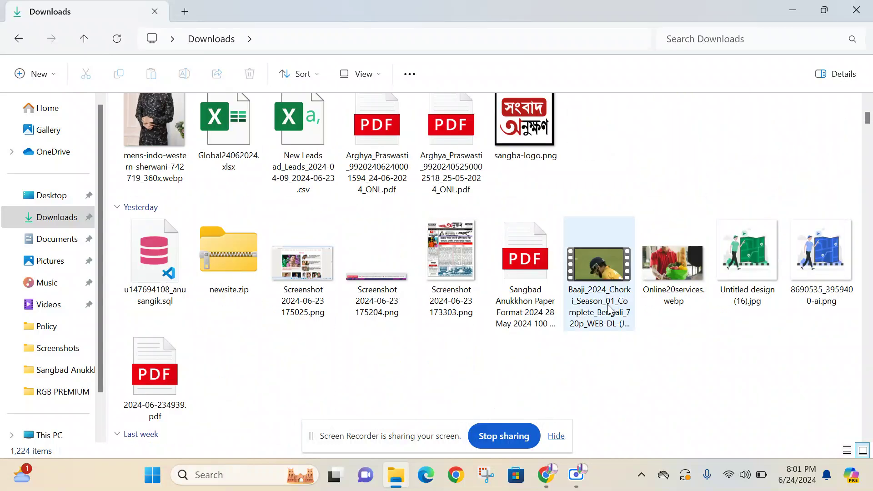
{"action": "left_click", "coordinate": [605, 285]}
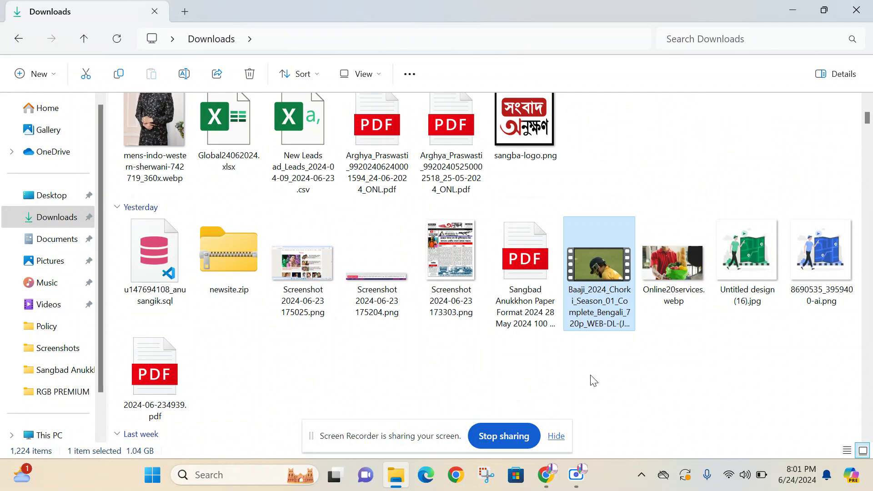
- Return to the moviebluster bucket in Chrome and start a new upload
{"action": "mouse_move", "coordinate": [579, 476]}
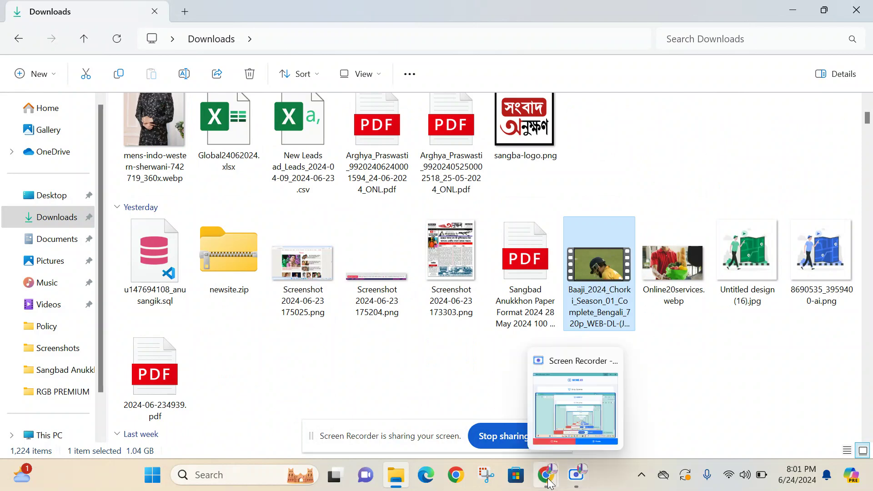
{"action": "mouse_move", "coordinate": [546, 475]}
{"action": "mouse_move", "coordinate": [530, 429]}
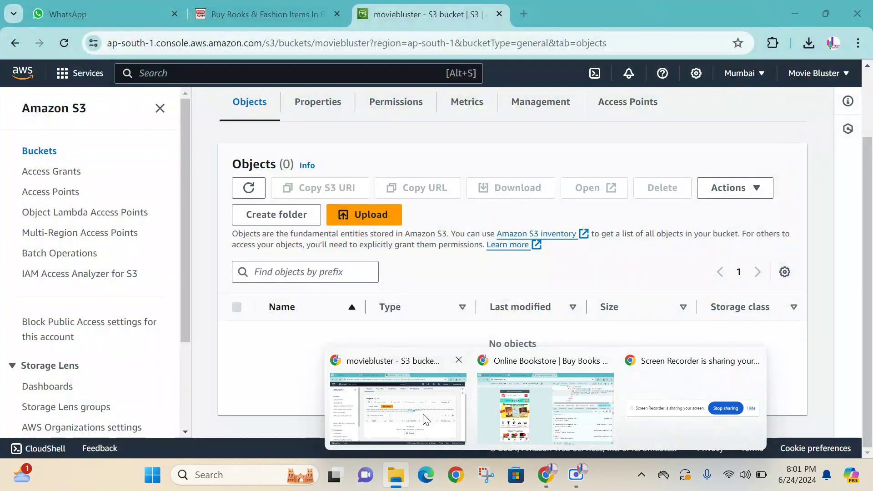
{"action": "left_click", "coordinate": [425, 417]}
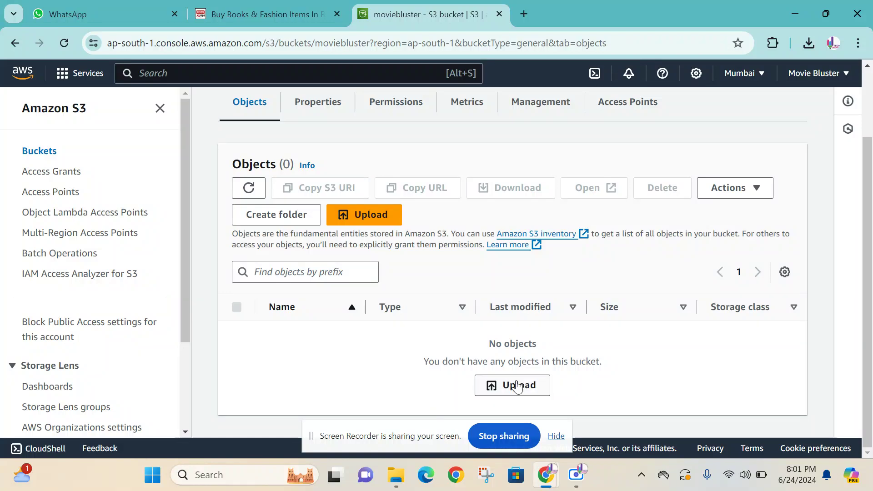
{"action": "left_click", "coordinate": [518, 387]}
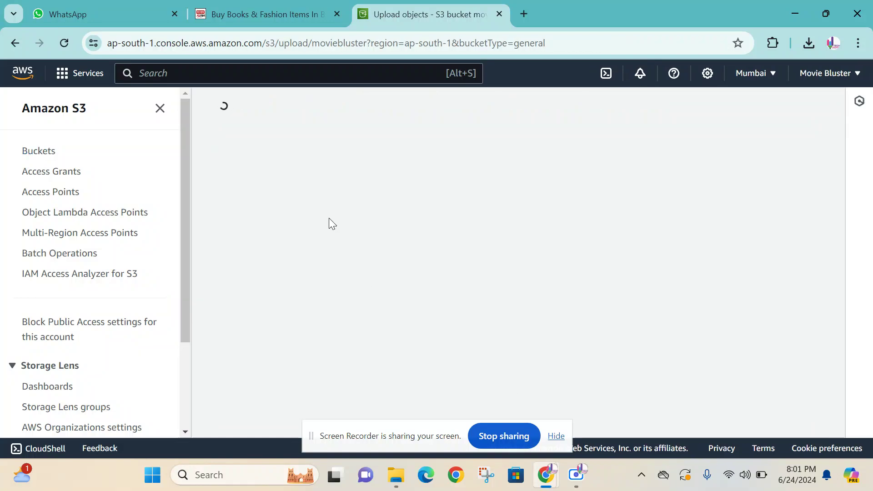
{"action": "scroll", "coordinate": [453, 183], "scroll_direction": "down", "scroll_amount": 1}
{"action": "scroll", "coordinate": [452, 183], "scroll_direction": "up", "scroll_amount": 1}
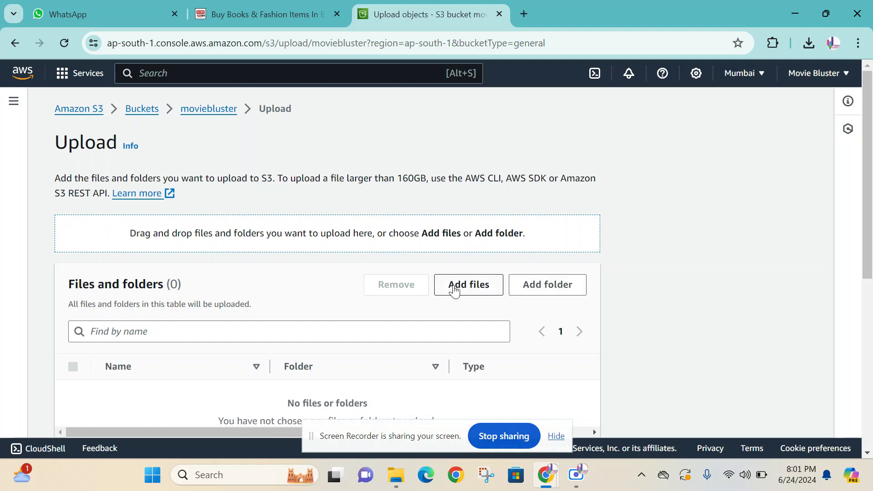
- Add the Baaji_2024 video (video/mp4, 1.1 GB) to the upload list
{"action": "left_click", "coordinate": [455, 287]}
{"action": "scroll", "coordinate": [284, 169], "scroll_direction": "down", "scroll_amount": 10}
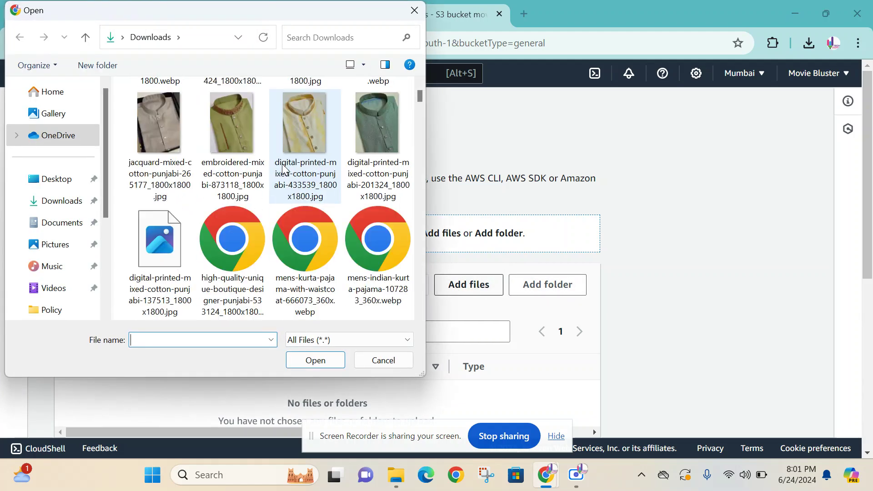
{"action": "scroll", "coordinate": [284, 170], "scroll_direction": "down", "scroll_amount": 4}
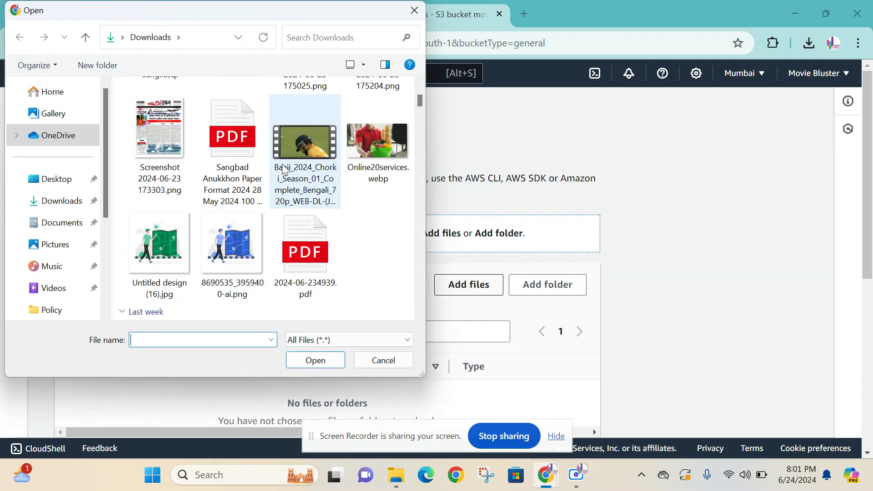
{"action": "scroll", "coordinate": [285, 170], "scroll_direction": "up", "scroll_amount": 2}
{"action": "left_click", "coordinate": [307, 269]}
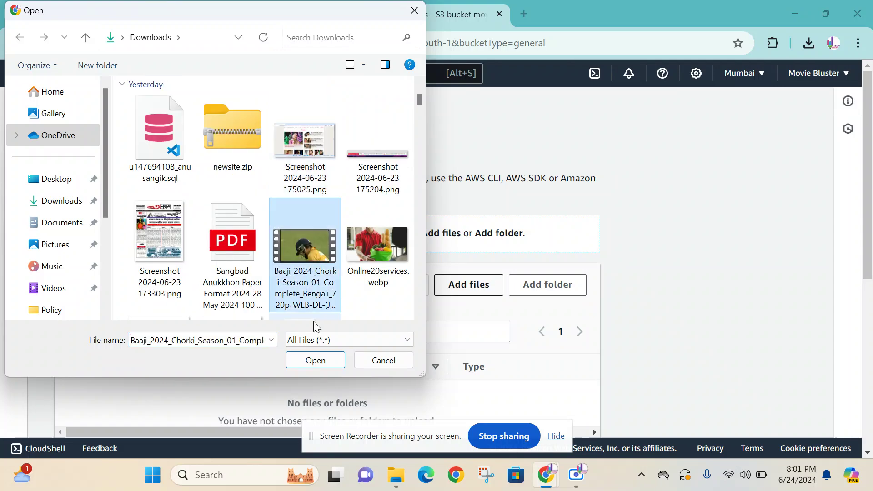
{"action": "left_click", "coordinate": [316, 360]}
{"action": "scroll", "coordinate": [495, 225], "scroll_direction": "down", "scroll_amount": 1}
{"action": "scroll", "coordinate": [495, 228], "scroll_direction": "up", "scroll_amount": 1}
{"action": "scroll", "coordinate": [279, 255], "scroll_direction": "down", "scroll_amount": 3}
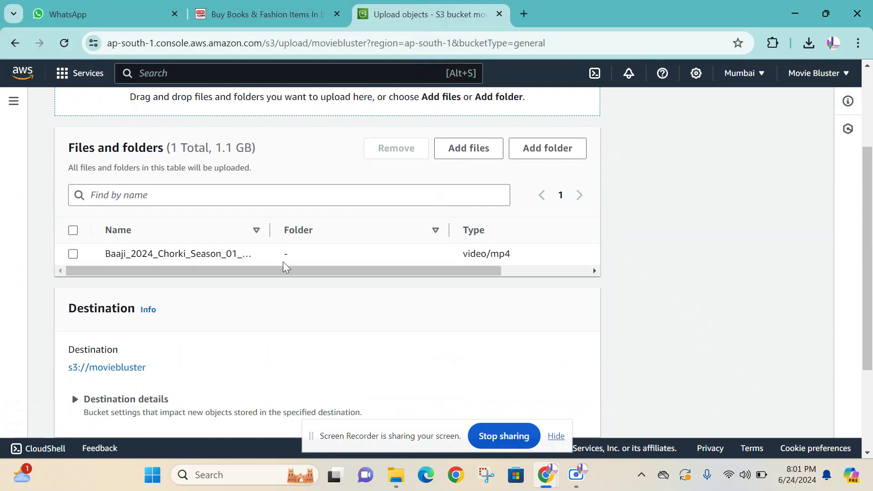
{"action": "left_click_drag", "start_coordinate": [287, 275], "coordinate": [218, 278]}
{"action": "scroll", "coordinate": [404, 273], "scroll_direction": "down", "scroll_amount": 3}
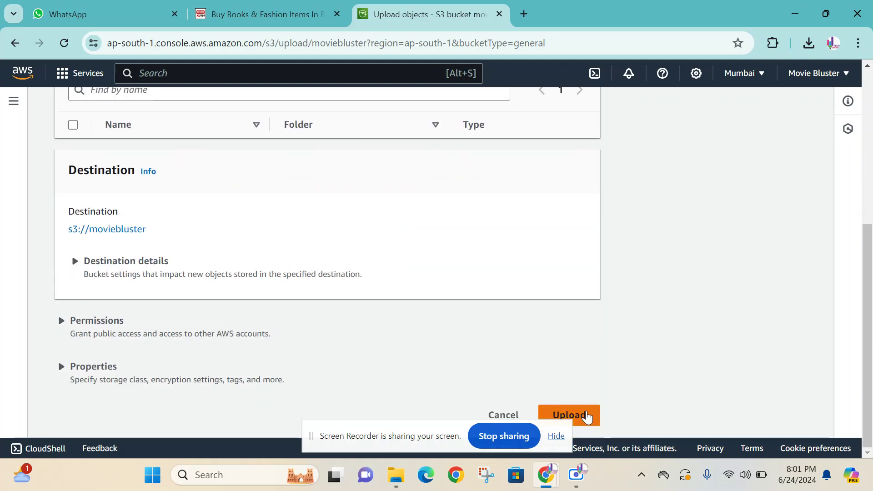
- Upload the Baaji_2024 video to s3://moviebluster and wait for 1 file, 1.1 GB succeeded
{"action": "left_click", "coordinate": [587, 415]}
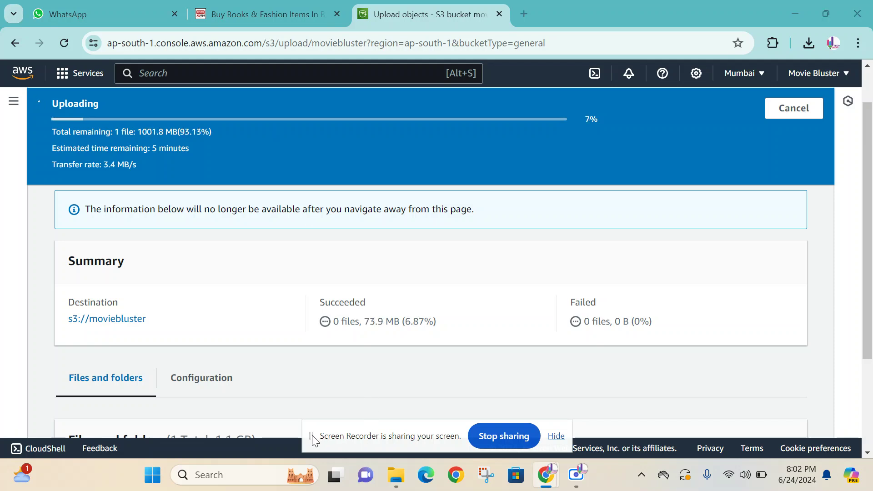
{"action": "left_click", "coordinate": [576, 474]}
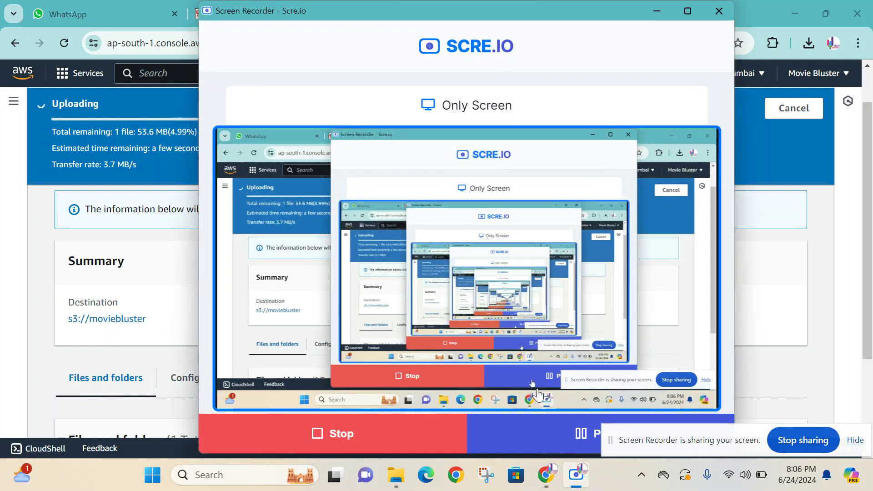
{"action": "left_click", "coordinate": [655, 11]}
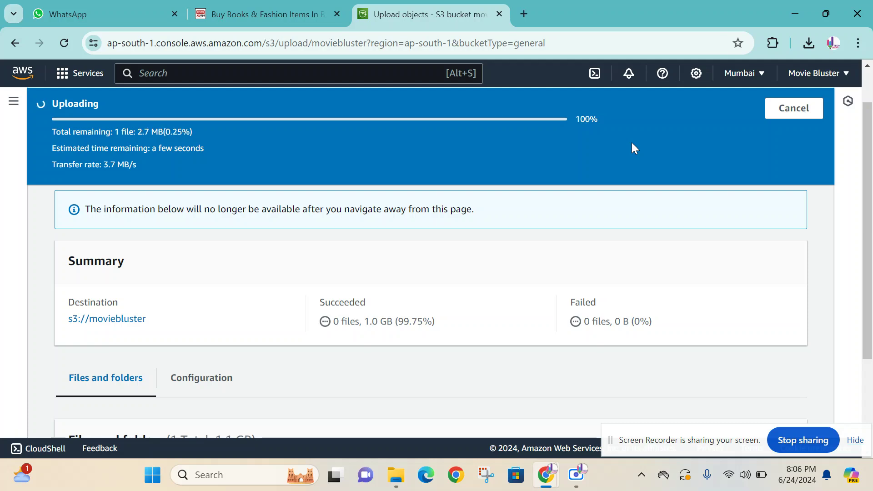
{"action": "scroll", "coordinate": [530, 230], "scroll_direction": "down", "scroll_amount": 2}
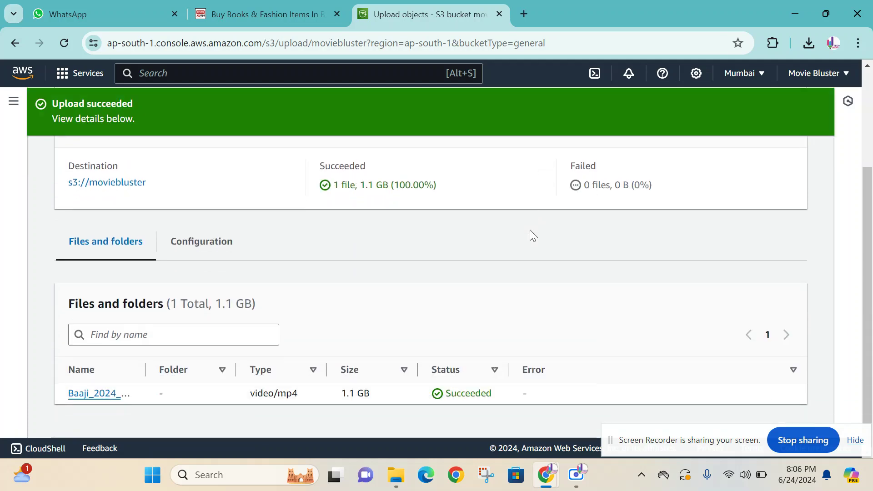
{"action": "scroll", "coordinate": [530, 230], "scroll_direction": "up", "scroll_amount": 3}
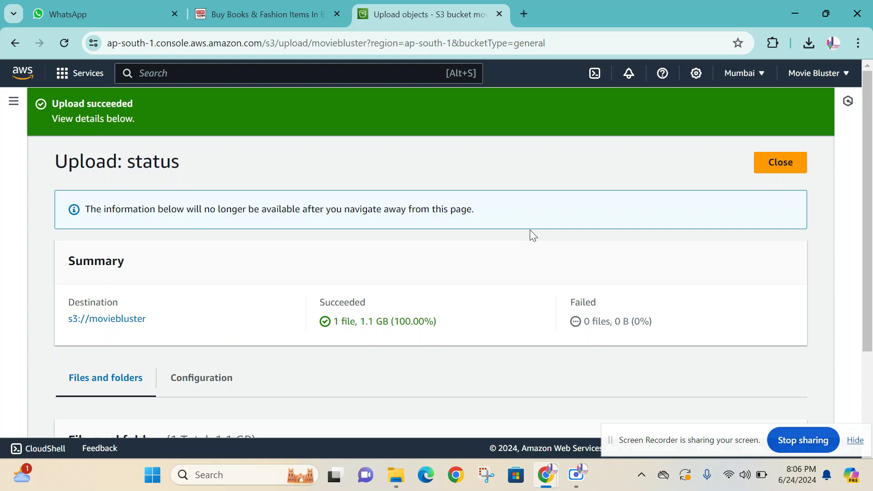
- Leave the upload status and reopen moviebluster to see the 1.1 GB Baaji_2024 mp4 object
{"action": "left_click", "coordinate": [771, 162]}
{"action": "scroll", "coordinate": [512, 181], "scroll_direction": "down", "scroll_amount": 1}
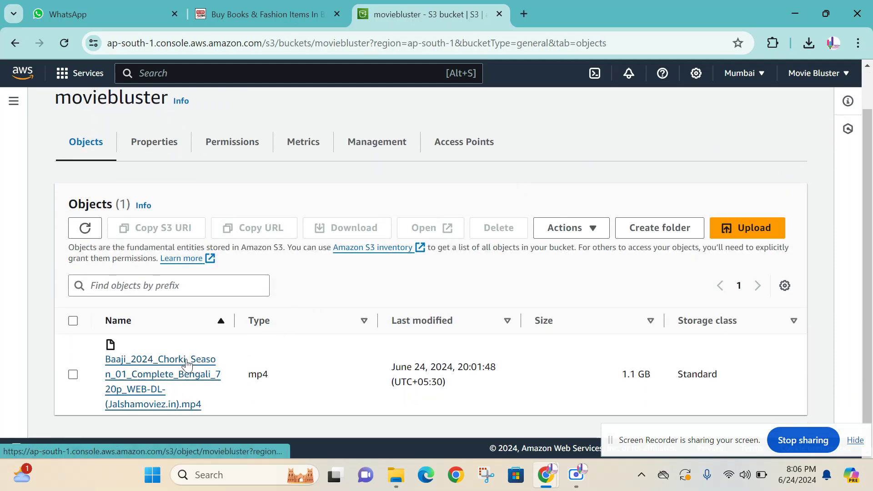
{"action": "scroll", "coordinate": [177, 357], "scroll_direction": "up", "scroll_amount": 1}
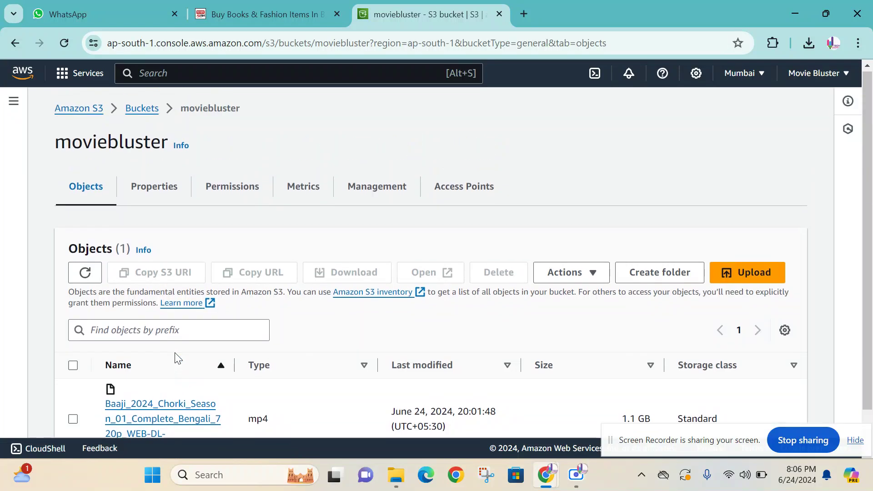
{"action": "left_click", "coordinate": [70, 111]}
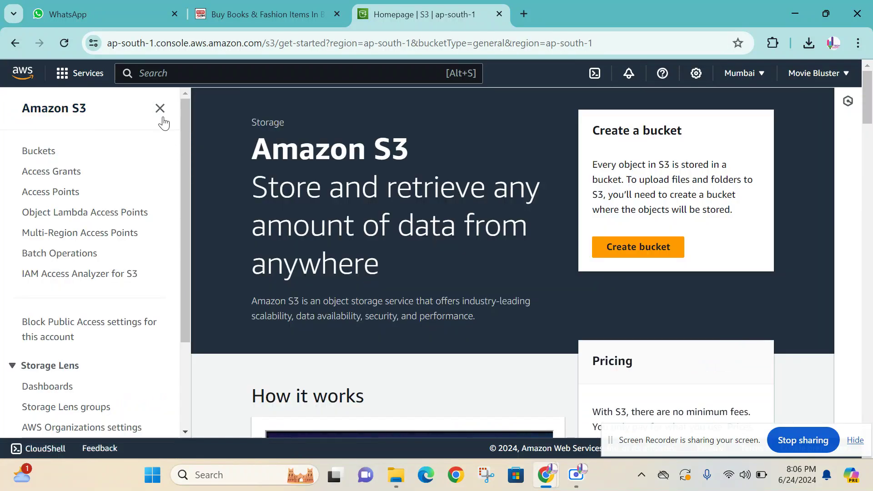
{"action": "left_click", "coordinate": [23, 72]}
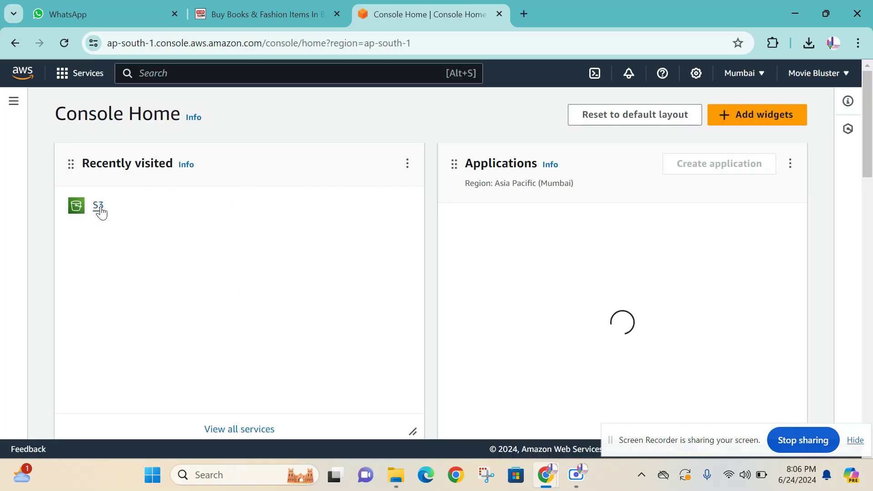
{"action": "left_click", "coordinate": [99, 207]}
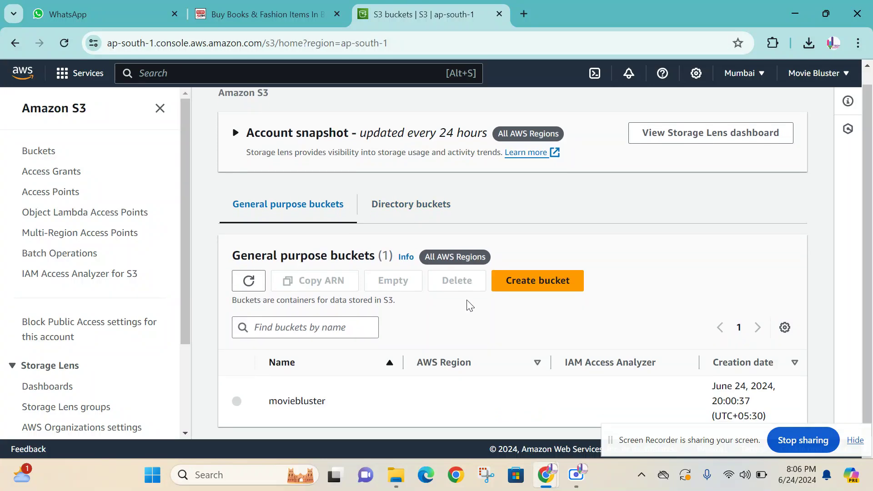
{"action": "left_click", "coordinate": [296, 390]}
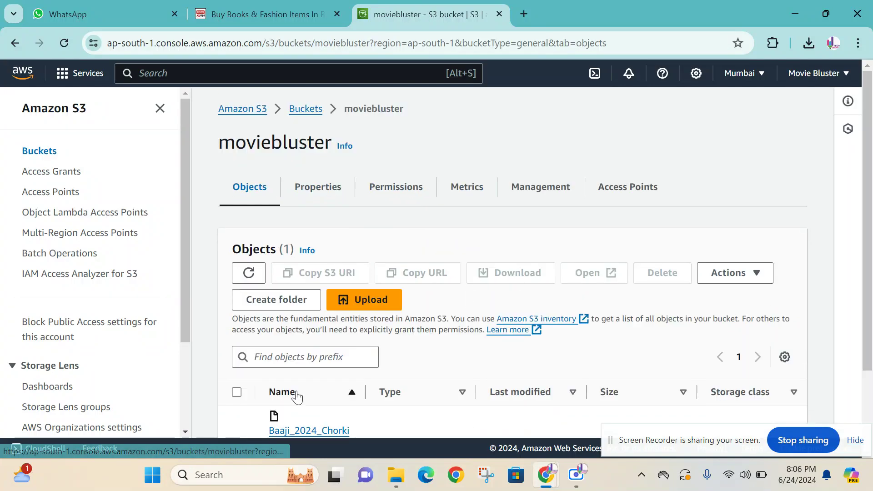
{"action": "scroll", "coordinate": [324, 351], "scroll_direction": "down", "scroll_amount": 2}
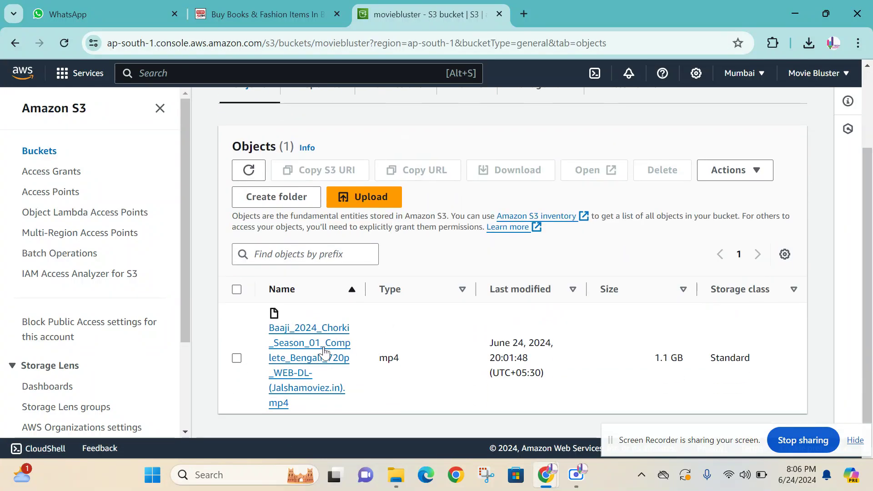
- Open the mp4 object's properties and test its copied Object URL in a new tab
{"action": "left_click", "coordinate": [315, 330]}
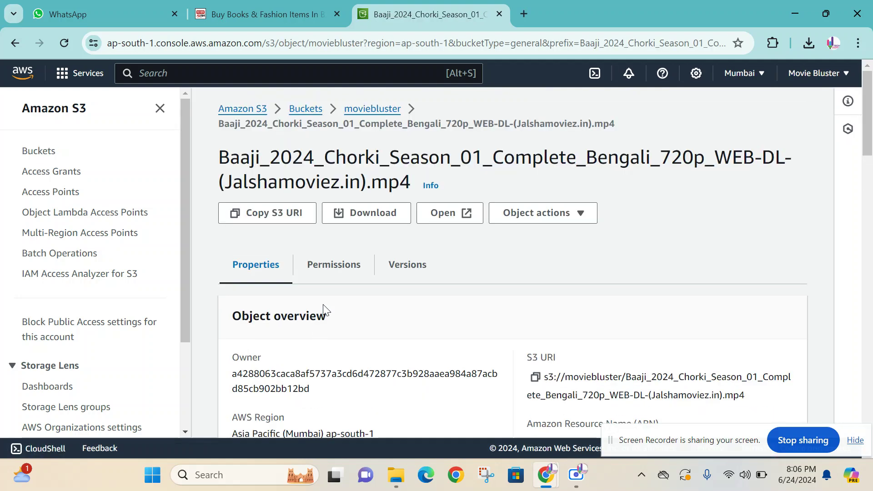
{"action": "scroll", "coordinate": [578, 297], "scroll_direction": "down", "scroll_amount": 4}
{"action": "scroll", "coordinate": [579, 299], "scroll_direction": "down", "scroll_amount": 1}
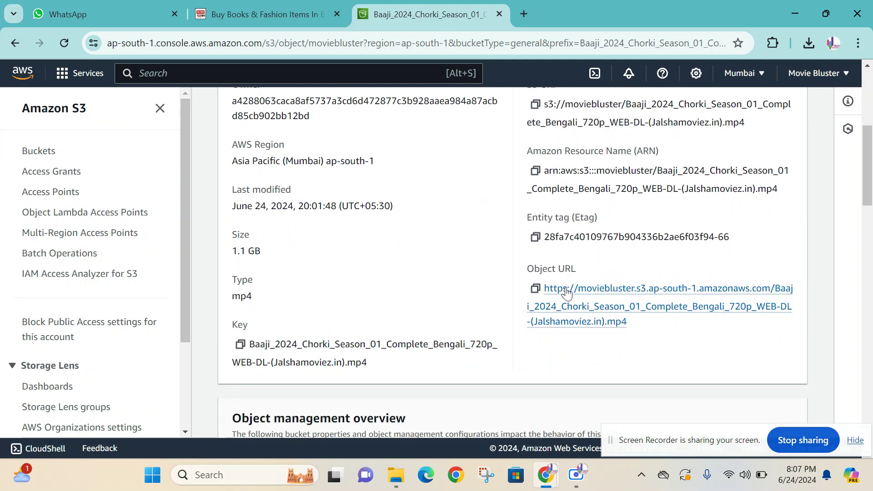
{"action": "left_click_drag", "start_coordinate": [527, 269], "coordinate": [597, 268]}
{"action": "left_click", "coordinate": [597, 269]}
{"action": "left_click", "coordinate": [537, 290]}
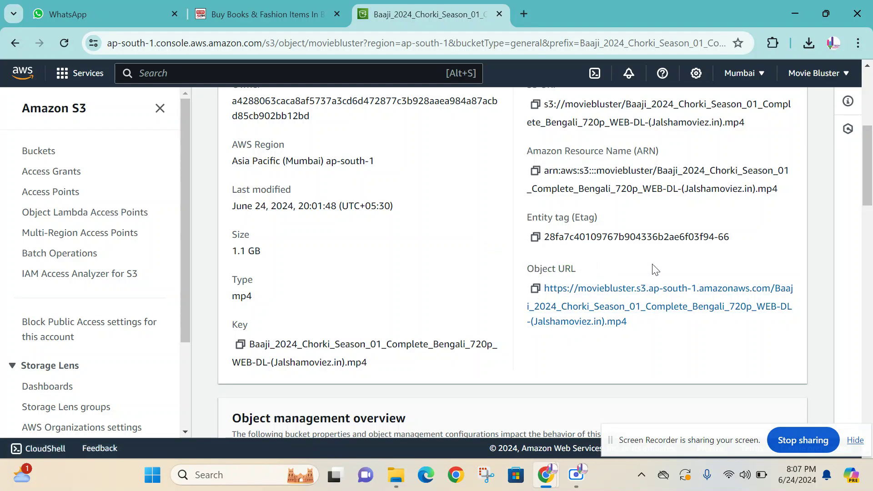
{"action": "left_click", "coordinate": [524, 13]}
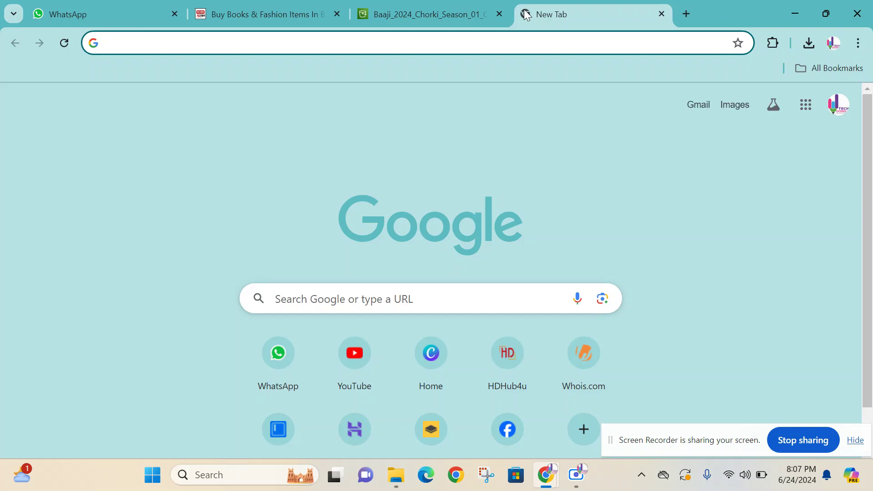
{"action": "key", "text": "ctrl+v"}
{"action": "key", "text": "Return"}
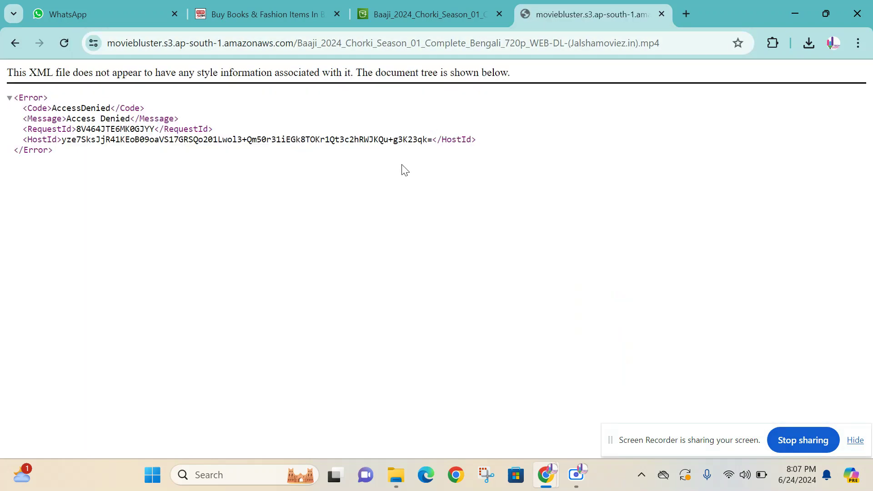
- Copy the object's S3 URI, try it in the test tab, then close that tab
{"action": "left_click", "coordinate": [415, 5]}
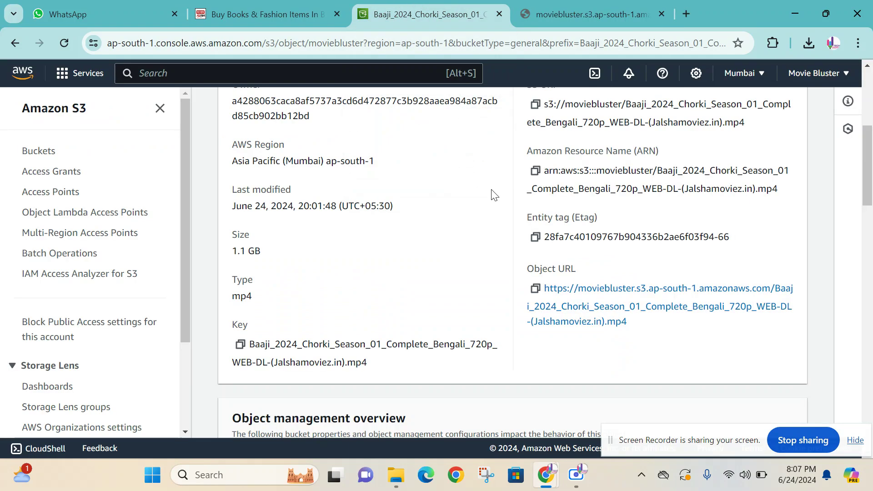
{"action": "scroll", "coordinate": [487, 233], "scroll_direction": "up", "scroll_amount": 3}
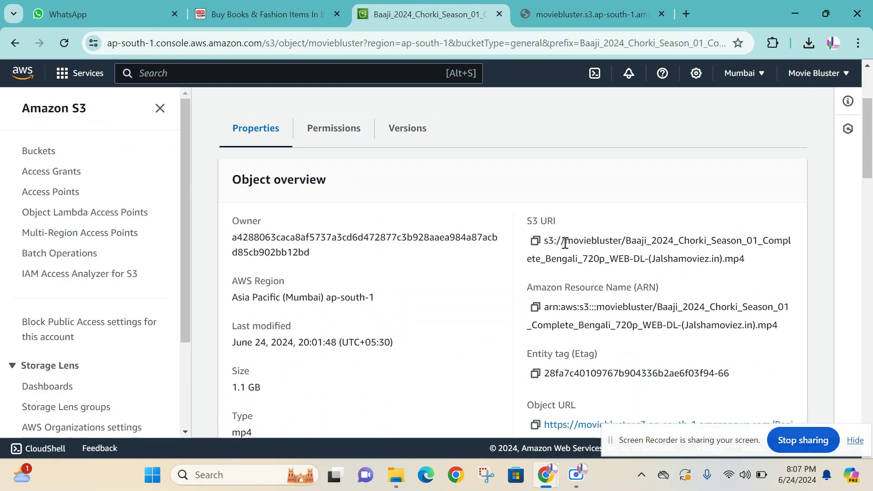
{"action": "left_click", "coordinate": [536, 241]}
{"action": "left_click", "coordinate": [587, 14]}
{"action": "left_click", "coordinate": [570, 41]}
{"action": "key", "text": "ctrl+v"}
{"action": "key", "text": "Return"}
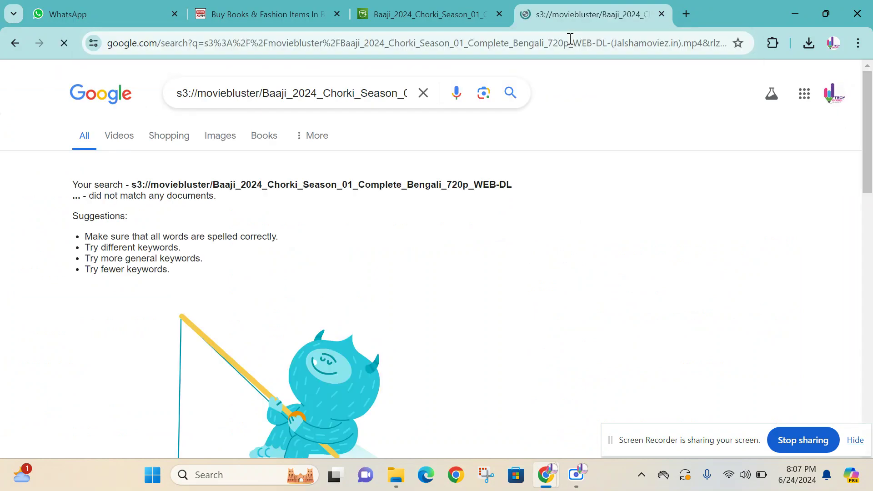
{"action": "left_click", "coordinate": [662, 13]}
{"action": "scroll", "coordinate": [604, 197], "scroll_direction": "down", "scroll_amount": 4}
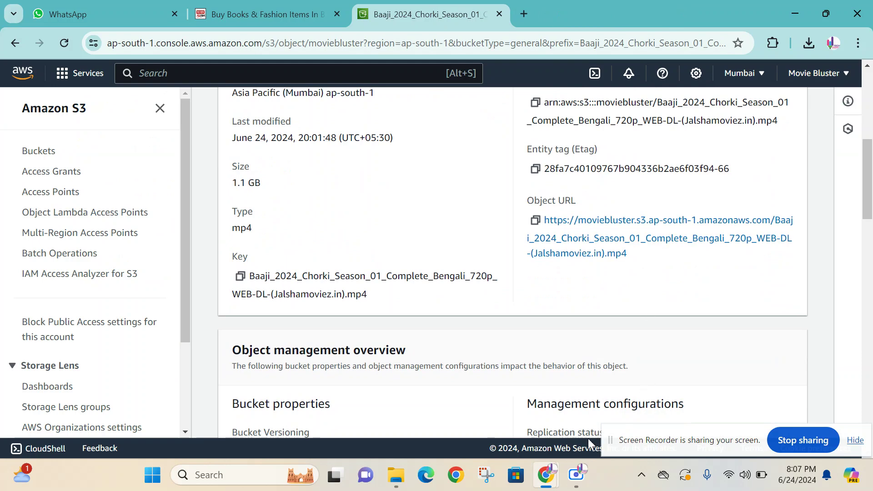
- Go from the console home to S3 and open the mp4 object in the moviebluster bucket
{"action": "left_click", "coordinate": [577, 475]}
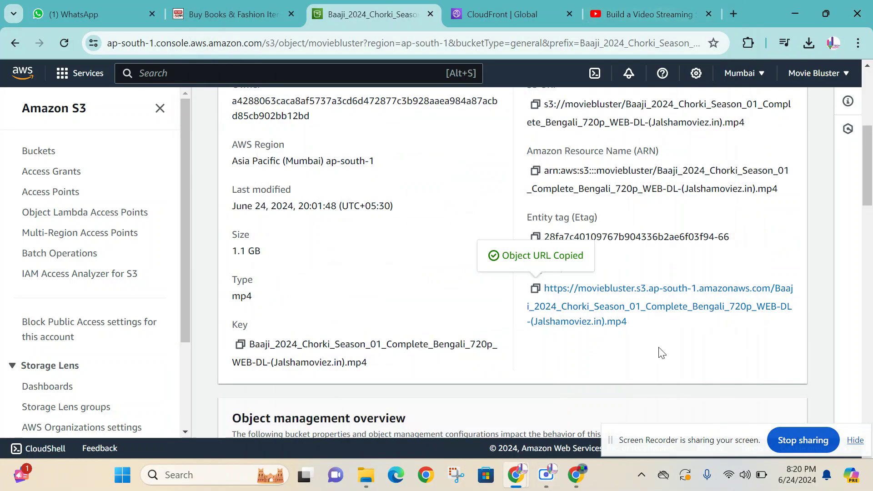
{"action": "scroll", "coordinate": [660, 353], "scroll_direction": "up", "scroll_amount": 2}
{"action": "scroll", "coordinate": [660, 353], "scroll_direction": "up", "scroll_amount": 2}
{"action": "scroll", "coordinate": [660, 353], "scroll_direction": "down", "scroll_amount": 7}
{"action": "scroll", "coordinate": [660, 353], "scroll_direction": "up", "scroll_amount": 8}
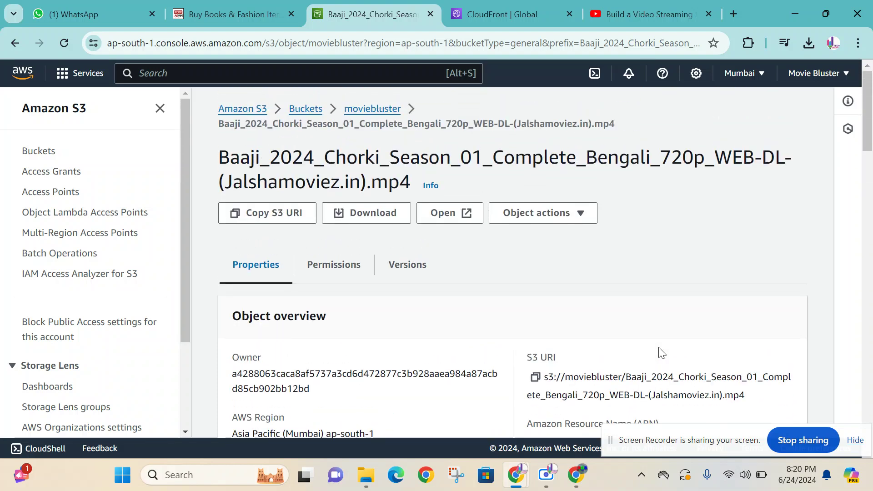
{"action": "scroll", "coordinate": [544, 257], "scroll_direction": "down", "scroll_amount": 3}
{"action": "scroll", "coordinate": [545, 257], "scroll_direction": "up", "scroll_amount": 3}
{"action": "left_click", "coordinate": [305, 108]}
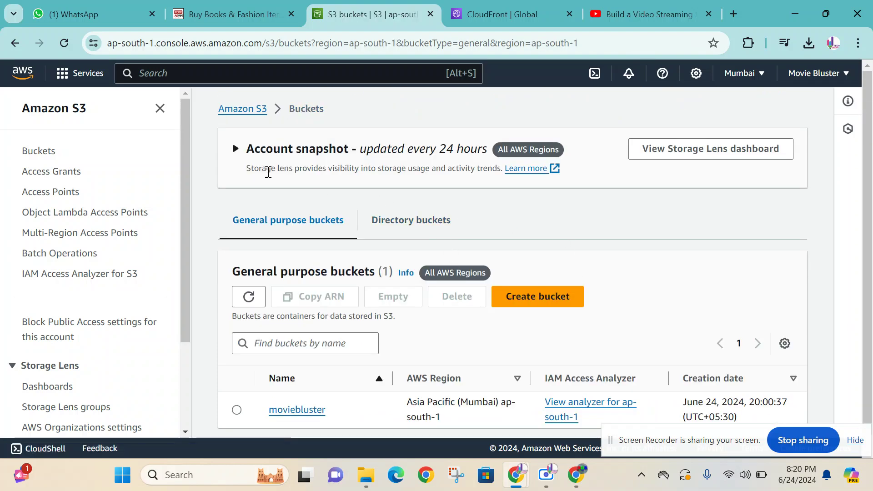
{"action": "left_click", "coordinate": [23, 77]}
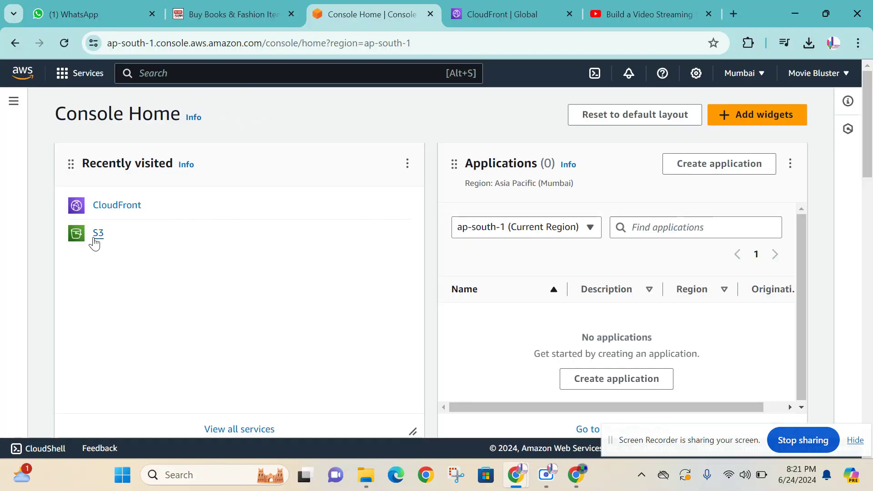
{"action": "left_click", "coordinate": [96, 236]}
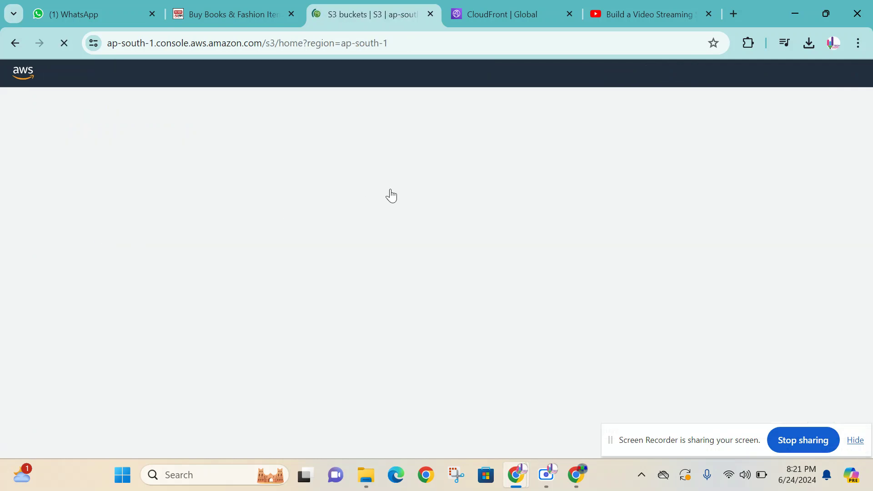
{"action": "scroll", "coordinate": [470, 198], "scroll_direction": "down", "scroll_amount": 1}
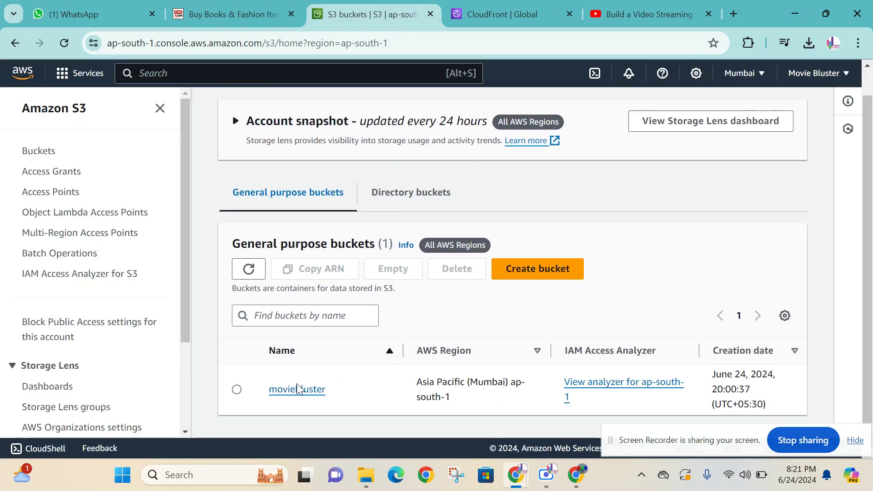
{"action": "left_click", "coordinate": [308, 390]}
{"action": "scroll", "coordinate": [499, 261], "scroll_direction": "down", "scroll_amount": 2}
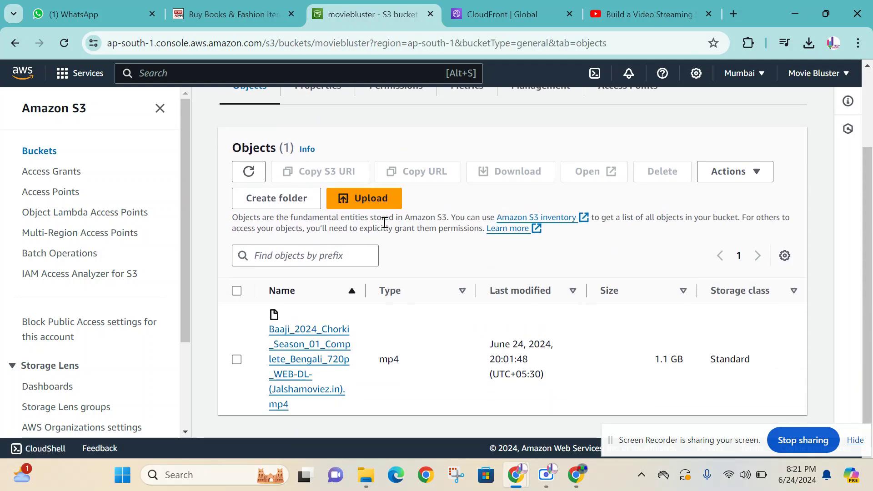
{"action": "left_click", "coordinate": [335, 333]}
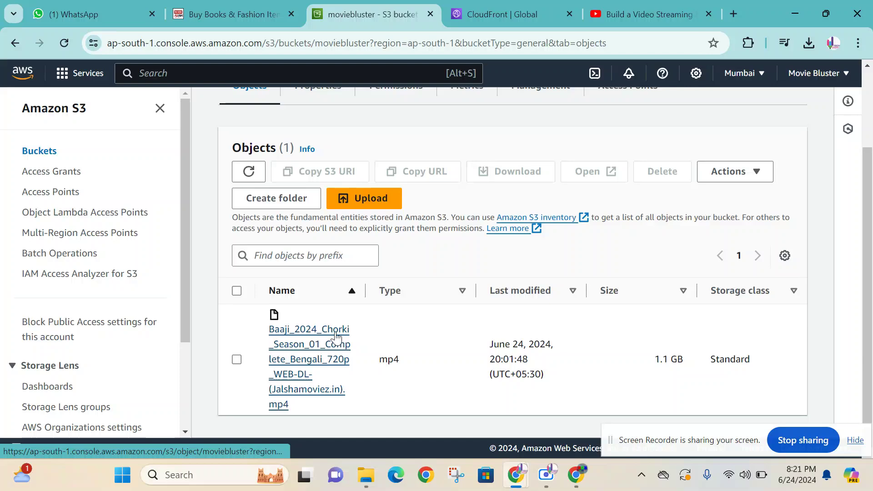
- Copy the Baaji_2024 mp4 object's Object URL
{"action": "scroll", "coordinate": [519, 261], "scroll_direction": "down", "scroll_amount": 7}
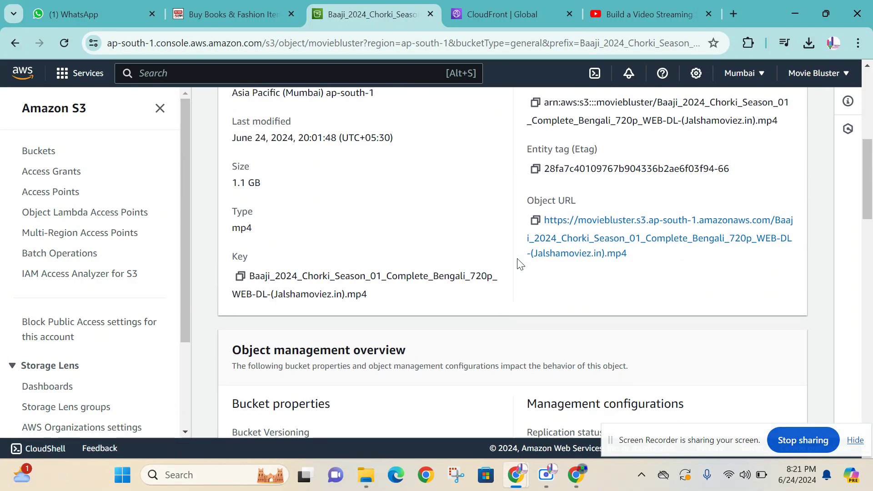
{"action": "left_click_drag", "start_coordinate": [532, 199], "coordinate": [585, 205]}
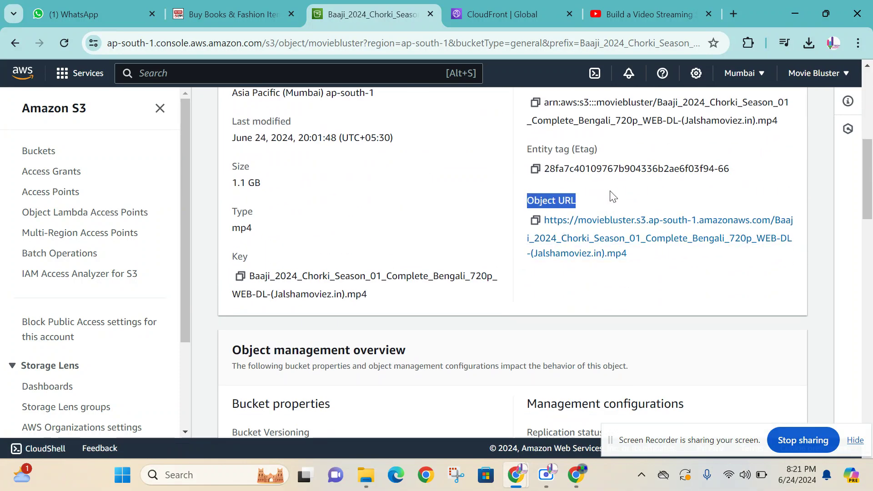
{"action": "left_click", "coordinate": [610, 196]}
{"action": "left_click", "coordinate": [536, 220]}
- Load the copied URL in a browser tab, confirm the Chorki video plays, then close that tab
{"action": "left_click", "coordinate": [491, 12]}
{"action": "left_click", "coordinate": [491, 41]}
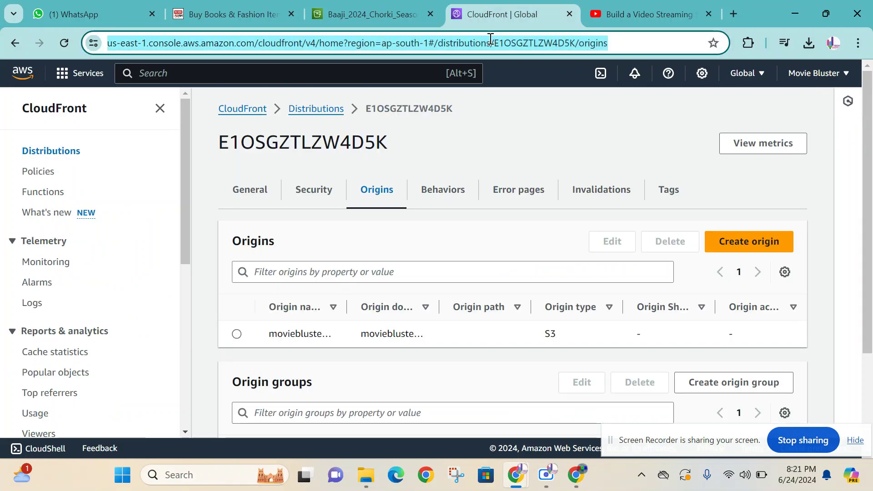
{"action": "key", "text": "ctrl+v"}
{"action": "key", "text": "Return"}
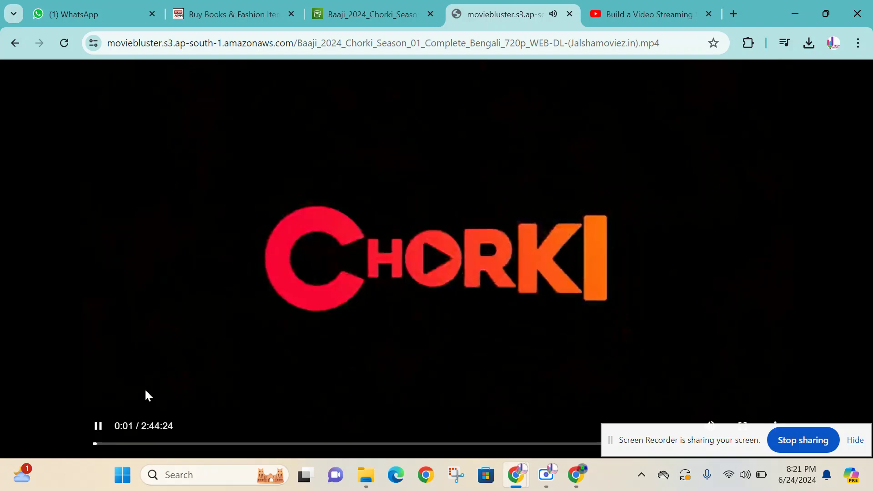
{"action": "left_click", "coordinate": [99, 427]}
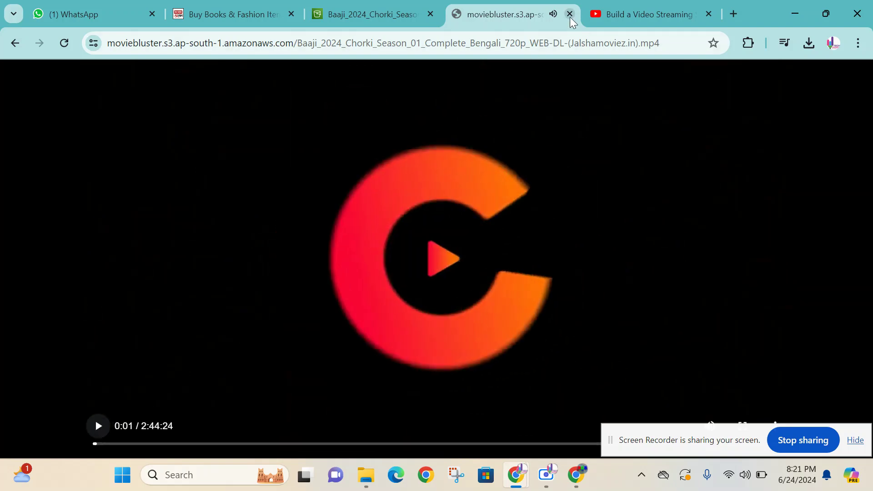
{"action": "left_click", "coordinate": [570, 14]}
{"action": "left_click", "coordinate": [425, 14]}
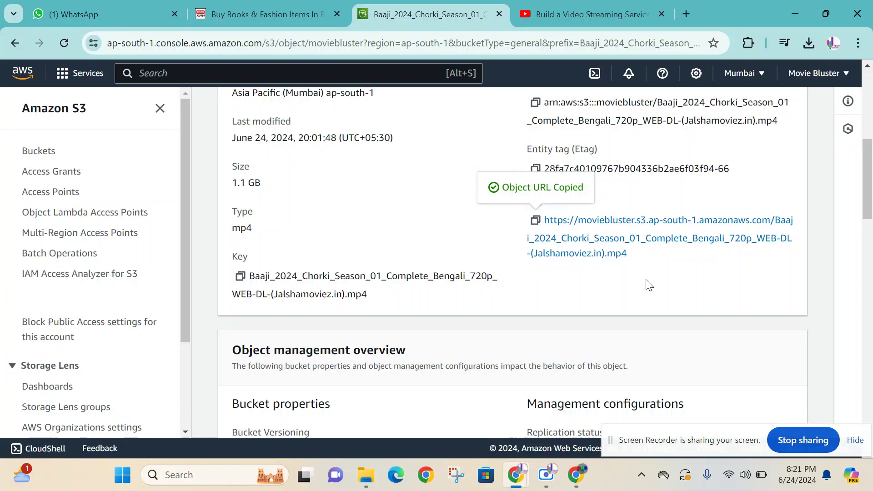
- Open app.moviebluster.com in a new tab and sign in to the OXOO admin panel
{"action": "left_click", "coordinate": [686, 7]}
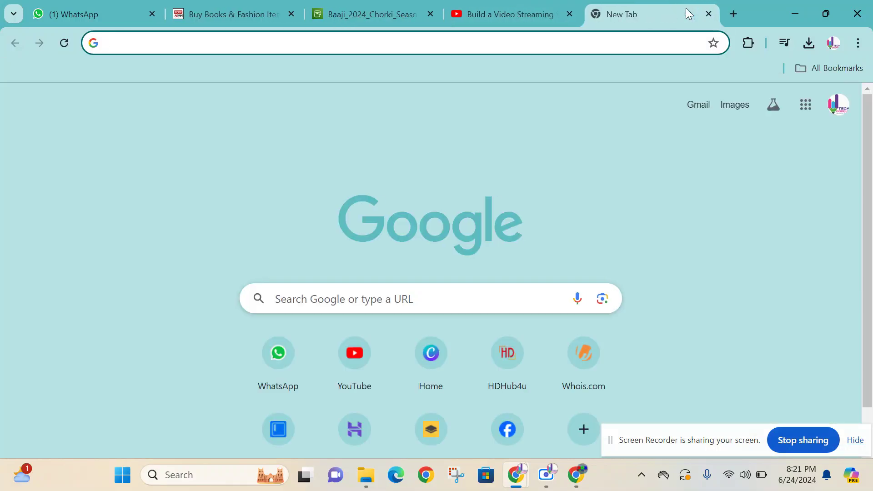
{"action": "type", "text": "app.m"}
{"action": "key", "text": "Return"}
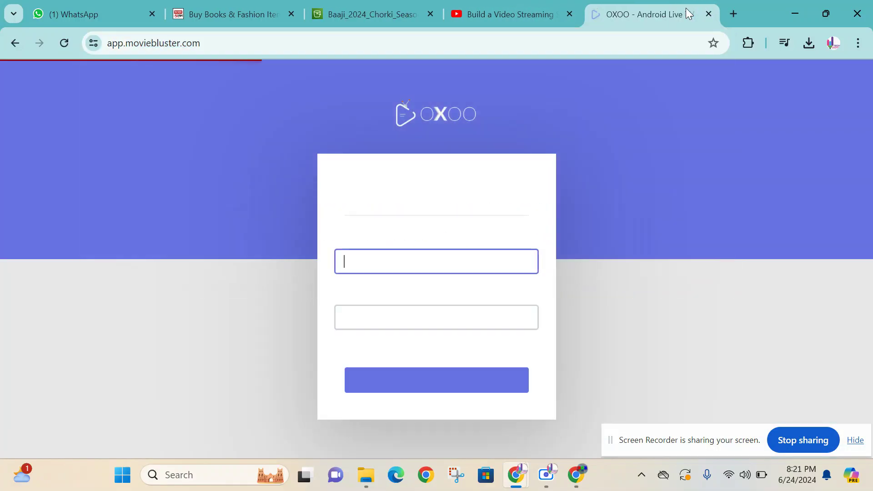
{"action": "left_click", "coordinate": [451, 378]}
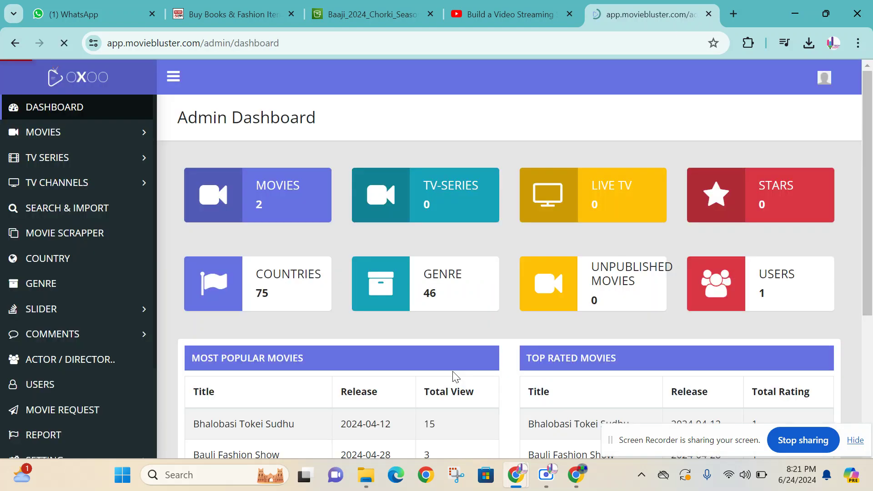
- From Movies > All Movies, open Uploads And Downloads for Bauli Fashion Show
{"action": "left_click", "coordinate": [115, 133]}
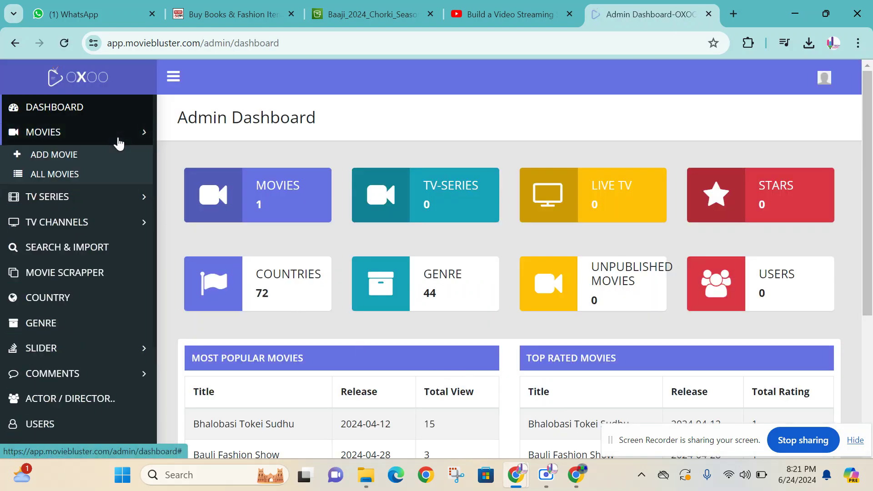
{"action": "left_click", "coordinate": [98, 175]}
{"action": "scroll", "coordinate": [402, 226], "scroll_direction": "down", "scroll_amount": 1}
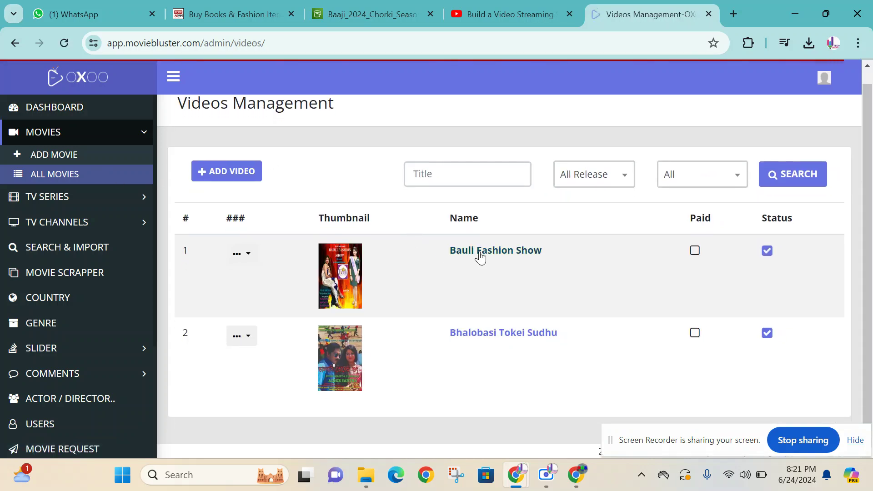
{"action": "left_click", "coordinate": [255, 252]}
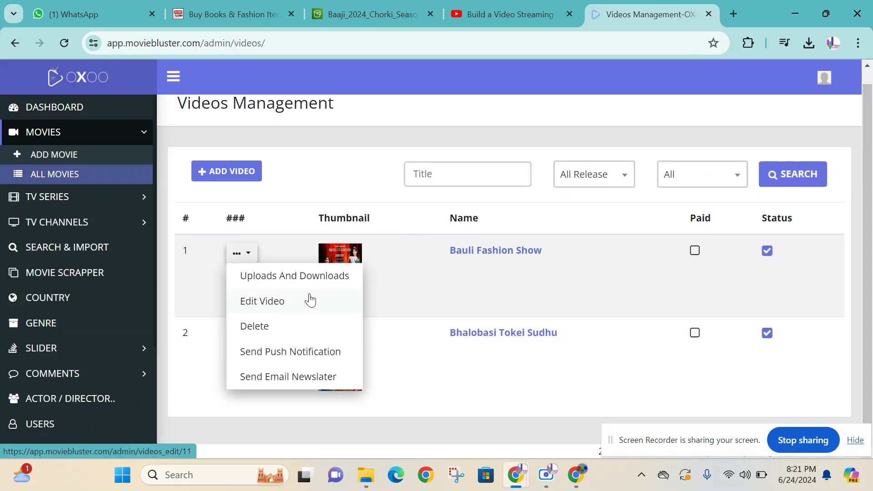
{"action": "left_click", "coordinate": [288, 302]}
{"action": "scroll", "coordinate": [482, 251], "scroll_direction": "down", "scroll_amount": 5}
{"action": "scroll", "coordinate": [254, 199], "scroll_direction": "up", "scroll_amount": 5}
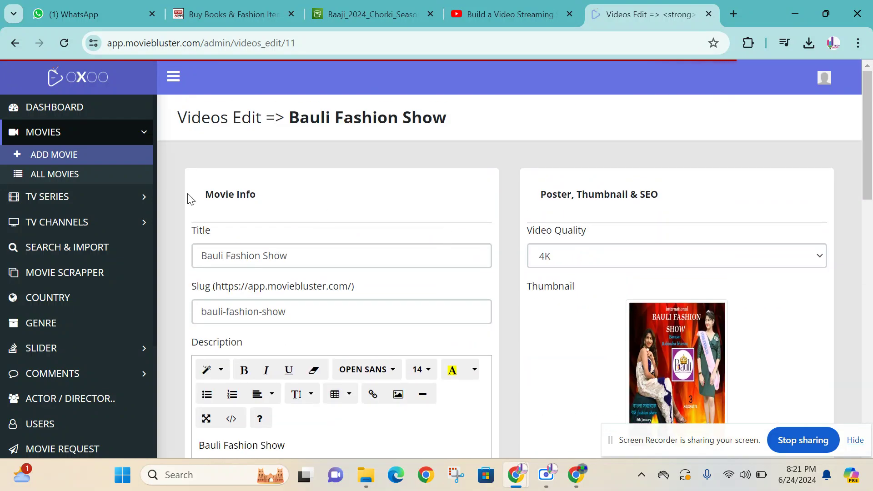
{"action": "left_click", "coordinate": [93, 175]}
{"action": "left_click", "coordinate": [241, 267]}
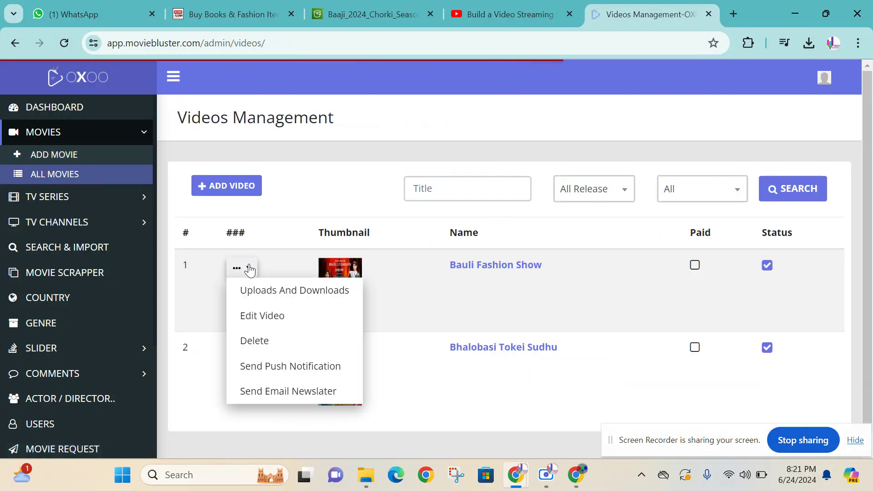
{"action": "left_click", "coordinate": [309, 292]}
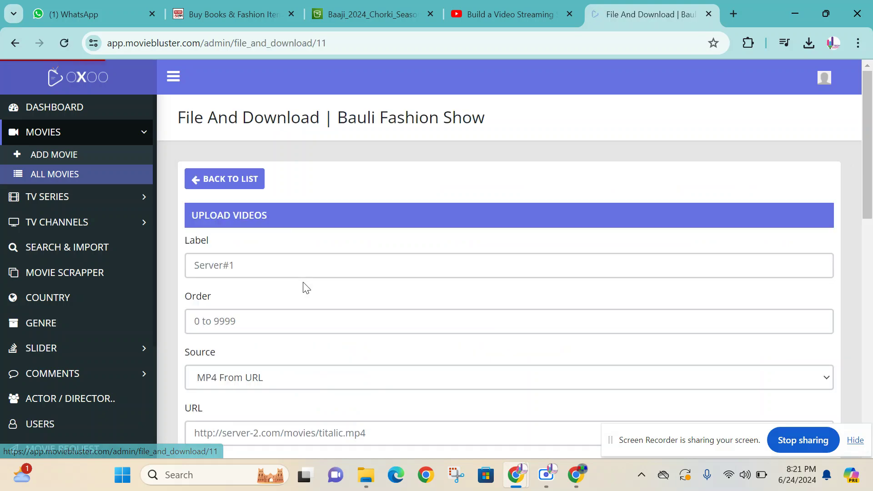
- Choose Amazon S3 as the video source and paste the S3 object URL
{"action": "scroll", "coordinate": [437, 243], "scroll_direction": "down", "scroll_amount": 5}
{"action": "left_click_drag", "start_coordinate": [388, 313], "coordinate": [712, 320]}
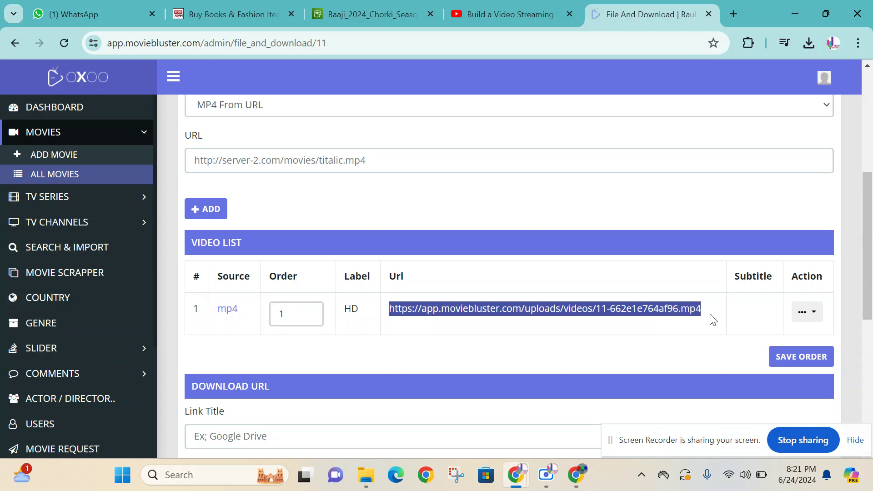
{"action": "left_click", "coordinate": [714, 320]}
{"action": "scroll", "coordinate": [351, 274], "scroll_direction": "up", "scroll_amount": 2}
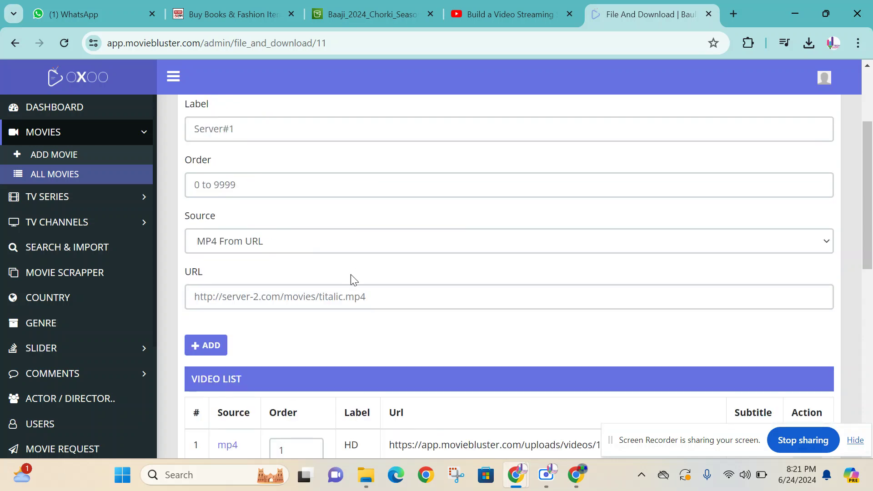
{"action": "scroll", "coordinate": [351, 274], "scroll_direction": "up", "scroll_amount": 2}
{"action": "scroll", "coordinate": [351, 274], "scroll_direction": "down", "scroll_amount": 1}
{"action": "left_click", "coordinate": [296, 310]}
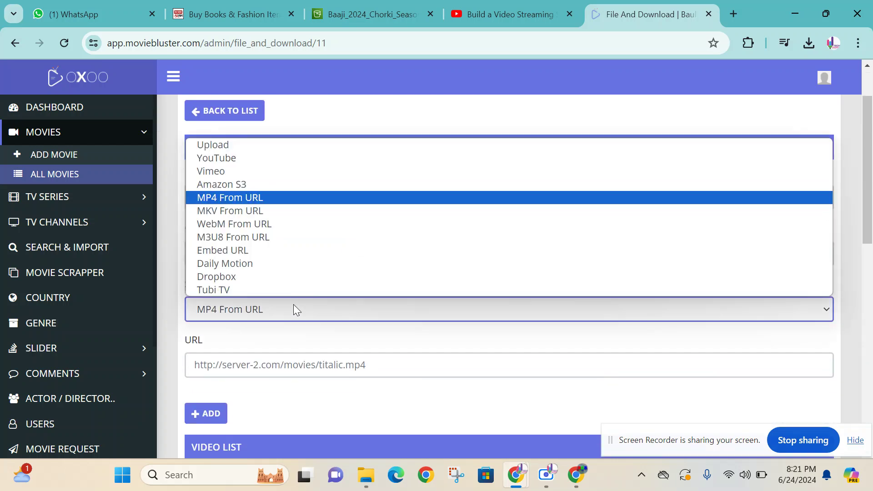
{"action": "left_click", "coordinate": [244, 187]}
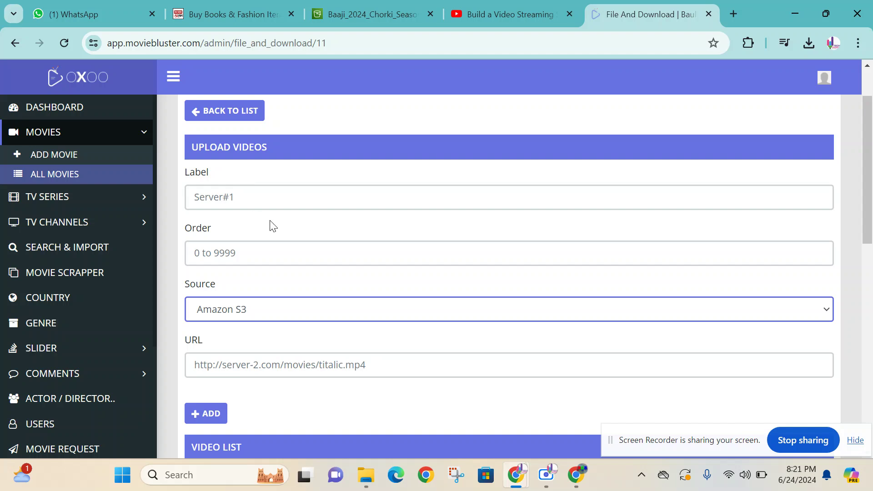
{"action": "scroll", "coordinate": [255, 204], "scroll_direction": "down", "scroll_amount": 1}
{"action": "left_click", "coordinate": [420, 300]}
{"action": "key", "text": "ctrl+v"}
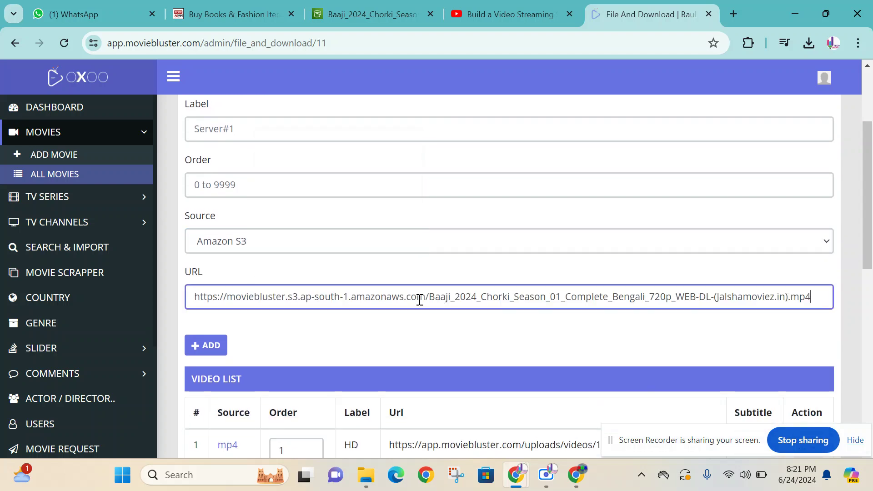
- Fill in the new source's Label as HD and Order as 2
{"action": "left_click", "coordinate": [208, 345]}
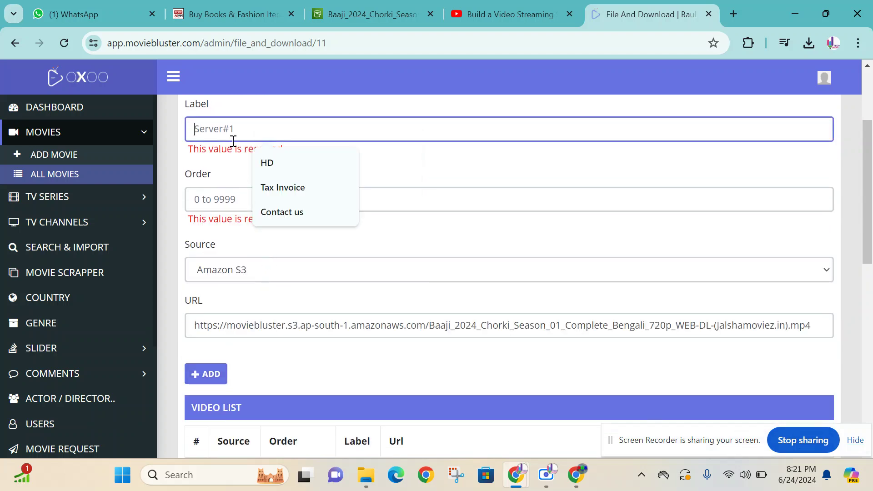
{"action": "left_click", "coordinate": [244, 169]}
{"action": "left_click", "coordinate": [231, 194]}
{"action": "type", "text": "2"}
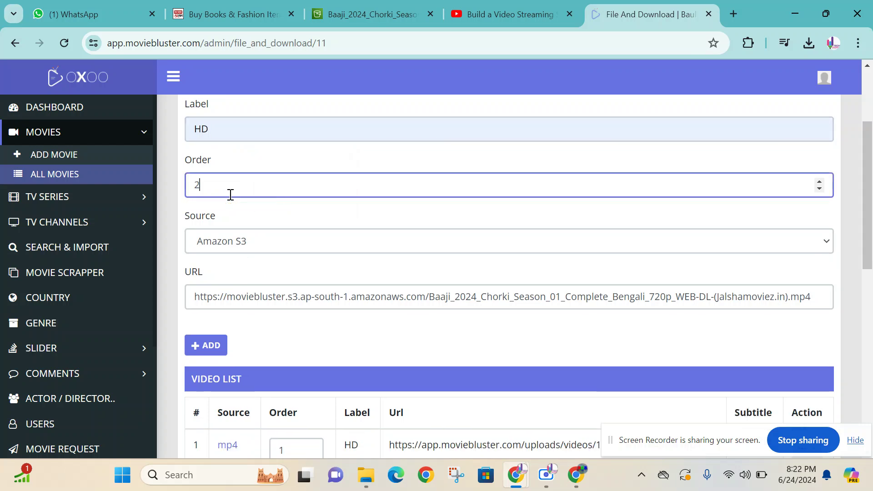
{"action": "scroll", "coordinate": [261, 175], "scroll_direction": "up", "scroll_amount": 2}
{"action": "left_click", "coordinate": [225, 203]}
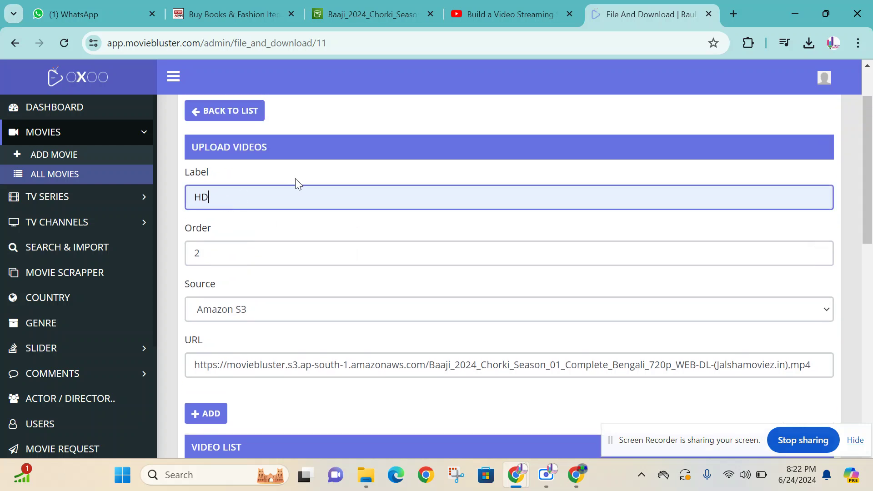
{"action": "left_click", "coordinate": [246, 247]}
- Confirm Amazon S3 and the pasted URL, add the source, and dismiss the success message
{"action": "scroll", "coordinate": [297, 218], "scroll_direction": "down", "scroll_amount": 2}
{"action": "left_click", "coordinate": [268, 240]}
{"action": "left_click", "coordinate": [253, 295]}
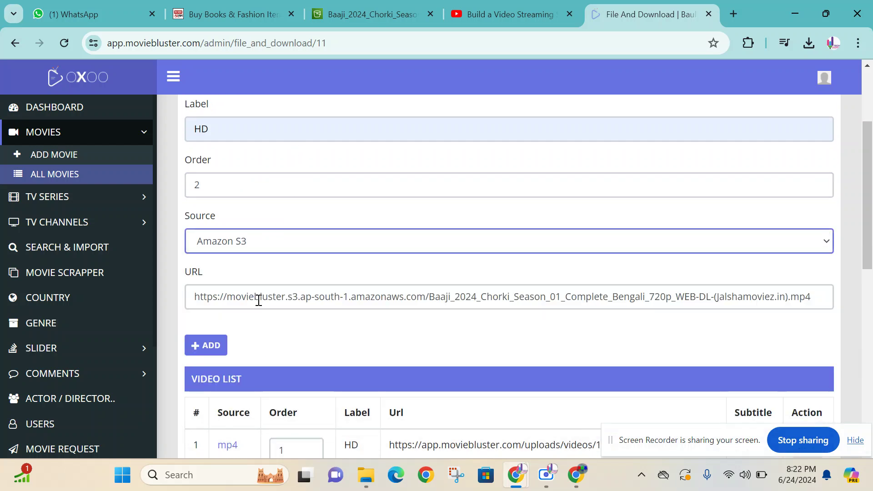
{"action": "left_click", "coordinate": [324, 299]}
{"action": "key", "text": "ctrl+a"}
{"action": "key", "text": "End"}
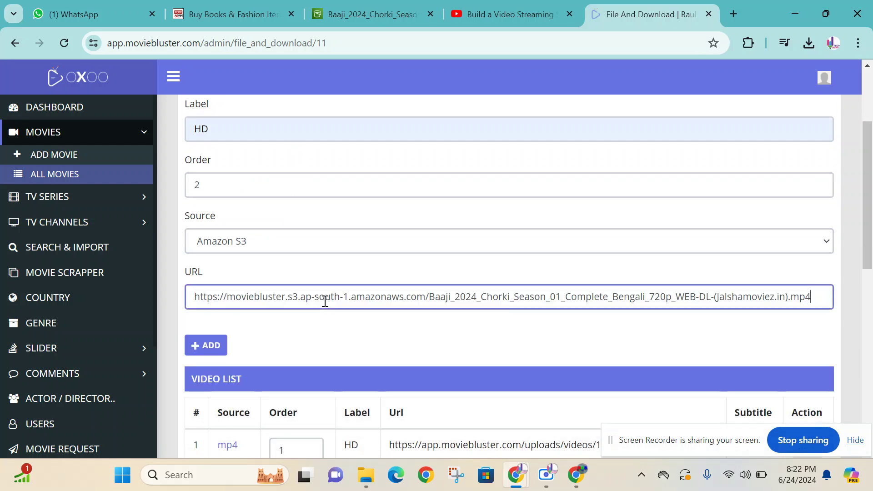
{"action": "left_click", "coordinate": [204, 349]}
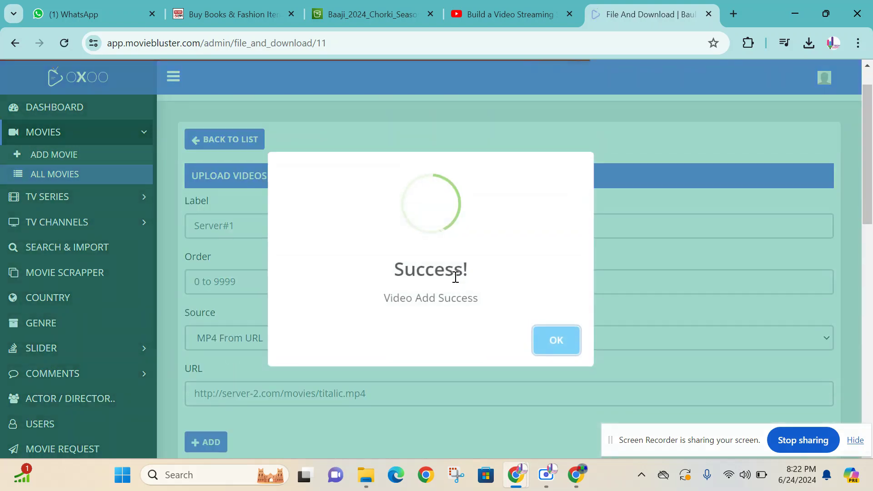
{"action": "left_click", "coordinate": [536, 337]}
{"action": "scroll", "coordinate": [542, 279], "scroll_direction": "down", "scroll_amount": 4}
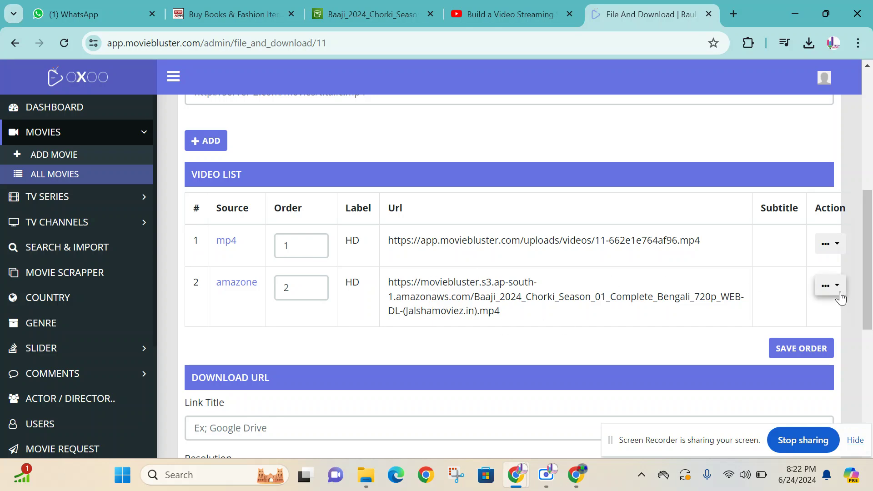
- Return to the Baaji S3 object's details with its Object URL in view, briefly checking the admin video list
{"action": "left_click", "coordinate": [390, 5]}
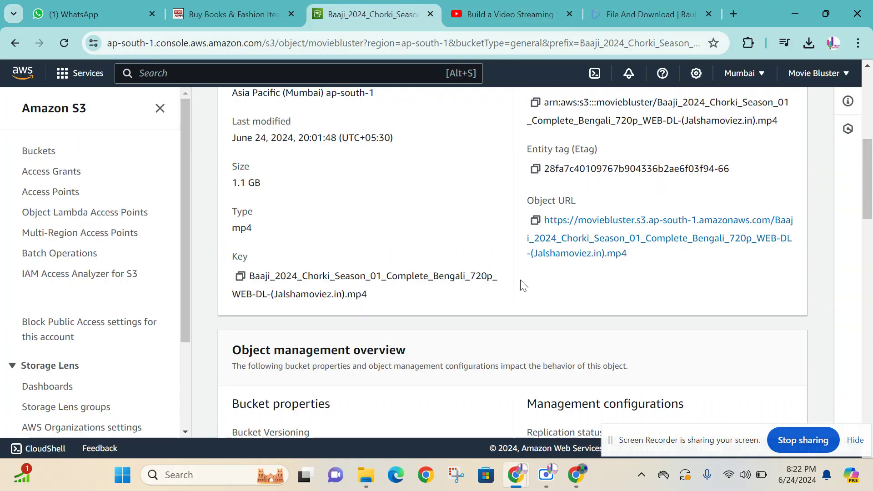
{"action": "scroll", "coordinate": [523, 284], "scroll_direction": "up", "scroll_amount": 8}
{"action": "scroll", "coordinate": [539, 293], "scroll_direction": "down", "scroll_amount": 4}
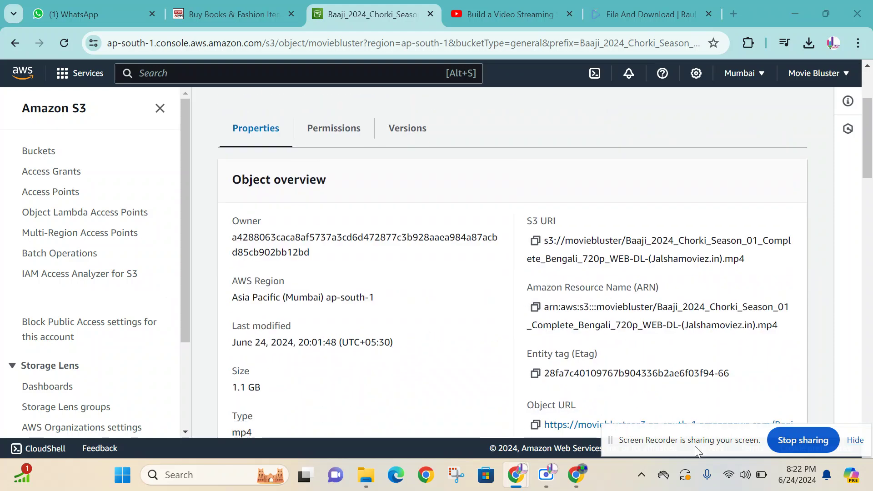
{"action": "left_click_drag", "start_coordinate": [729, 451], "coordinate": [400, 433]}
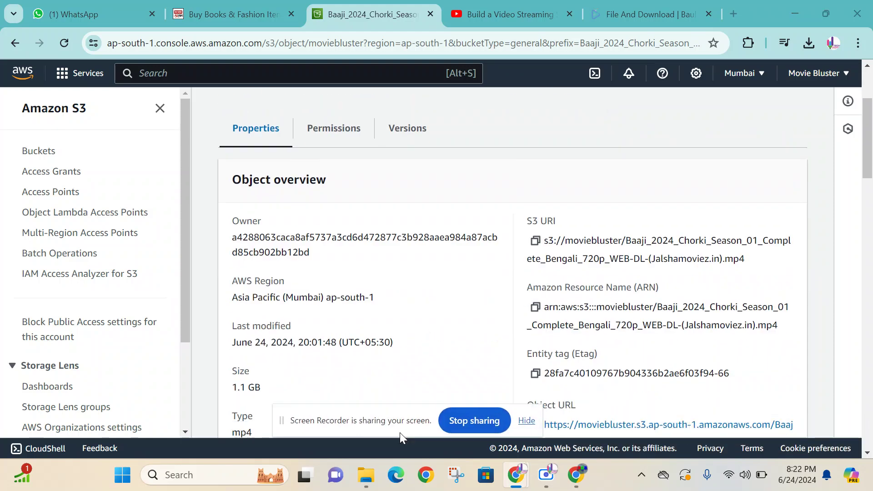
{"action": "scroll", "coordinate": [482, 348], "scroll_direction": "down", "scroll_amount": 3}
{"action": "scroll", "coordinate": [480, 350], "scroll_direction": "up", "scroll_amount": 5}
{"action": "scroll", "coordinate": [524, 346], "scroll_direction": "down", "scroll_amount": 5}
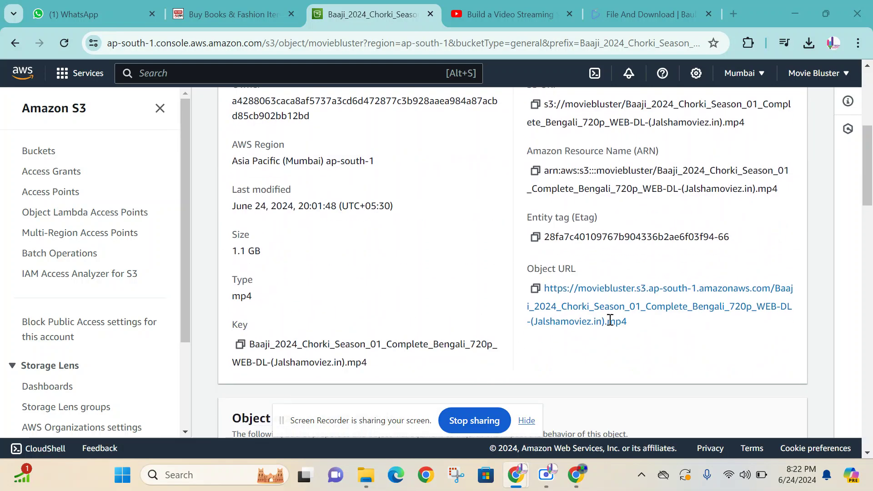
{"action": "left_click", "coordinate": [646, 14]}
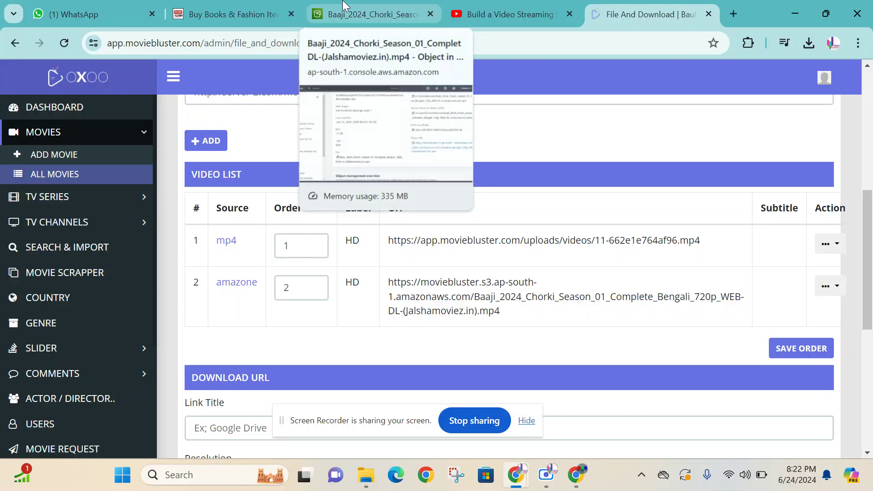
{"action": "left_click", "coordinate": [366, 14]}
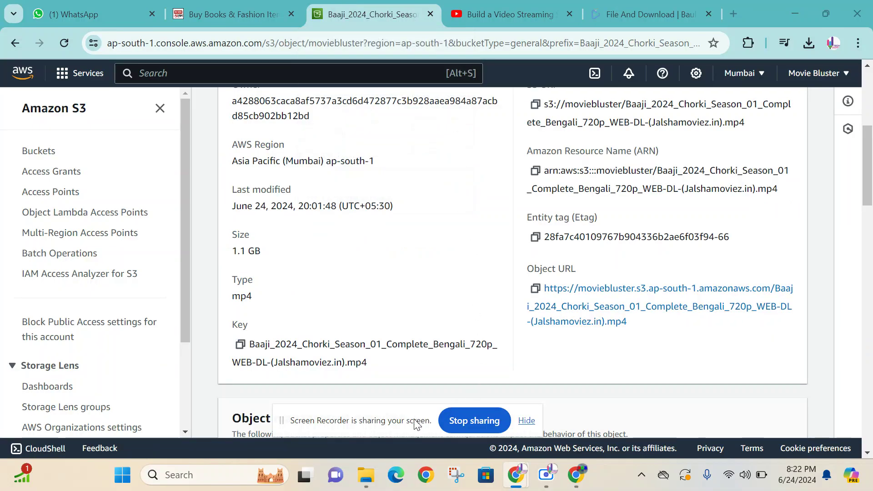